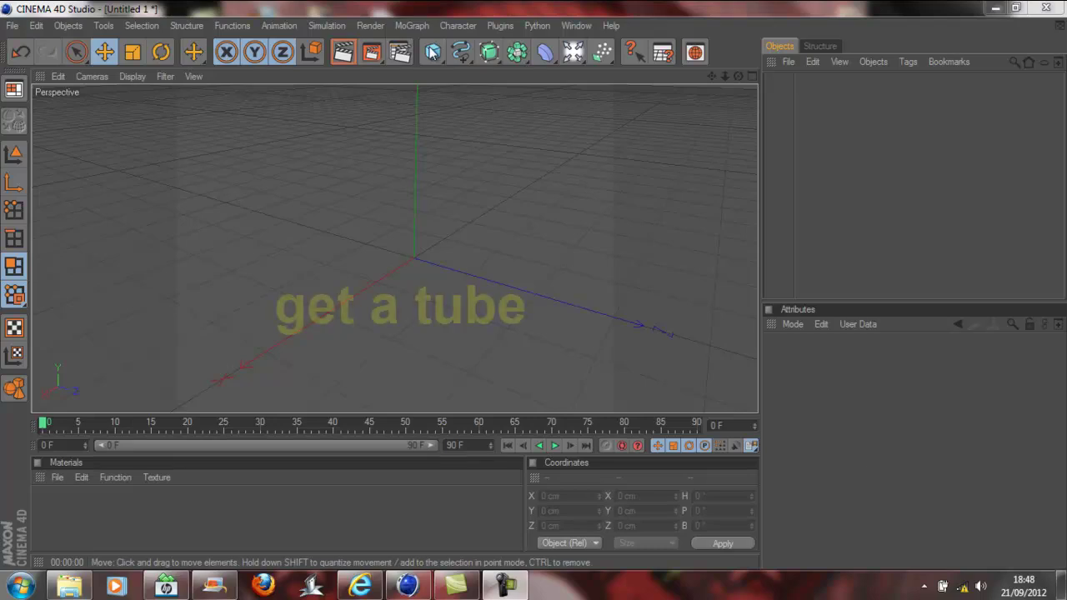
- Add a Tube with 143/187 cm radii, 22 cm height and an 11 cm fillet
click(432, 53)
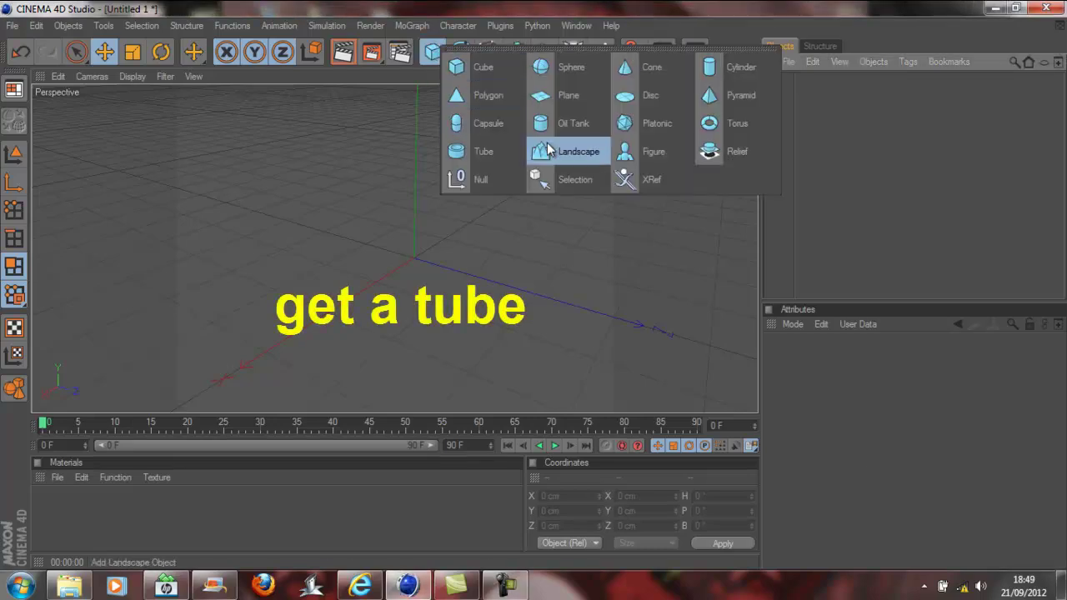
click(482, 151)
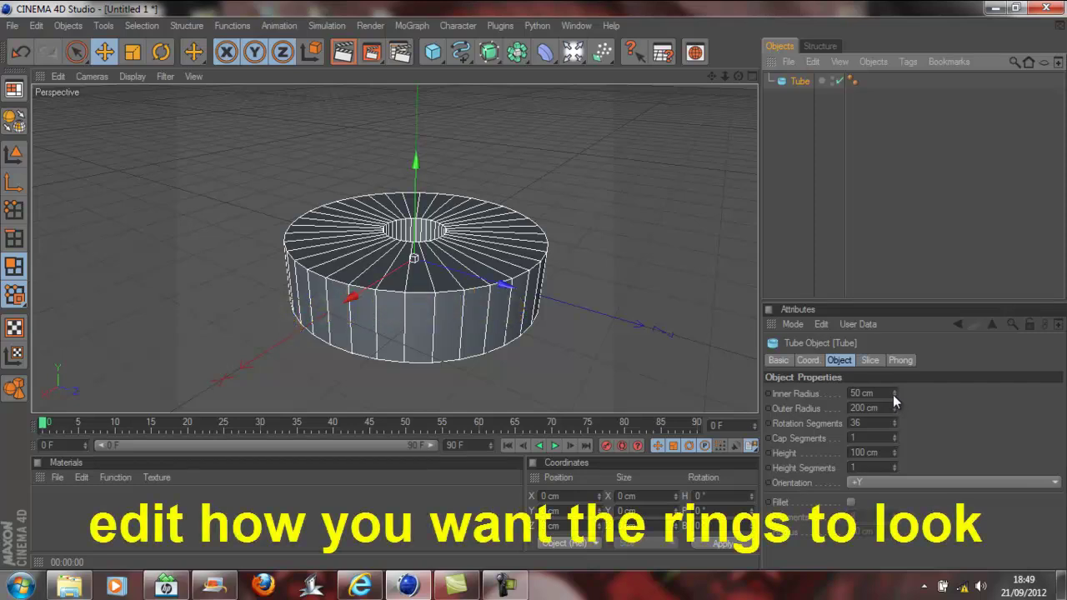
mouse_move(894, 390)
mouse_down()
mouse_move(893, 412)
mouse_move(913, 392)
mouse_up()
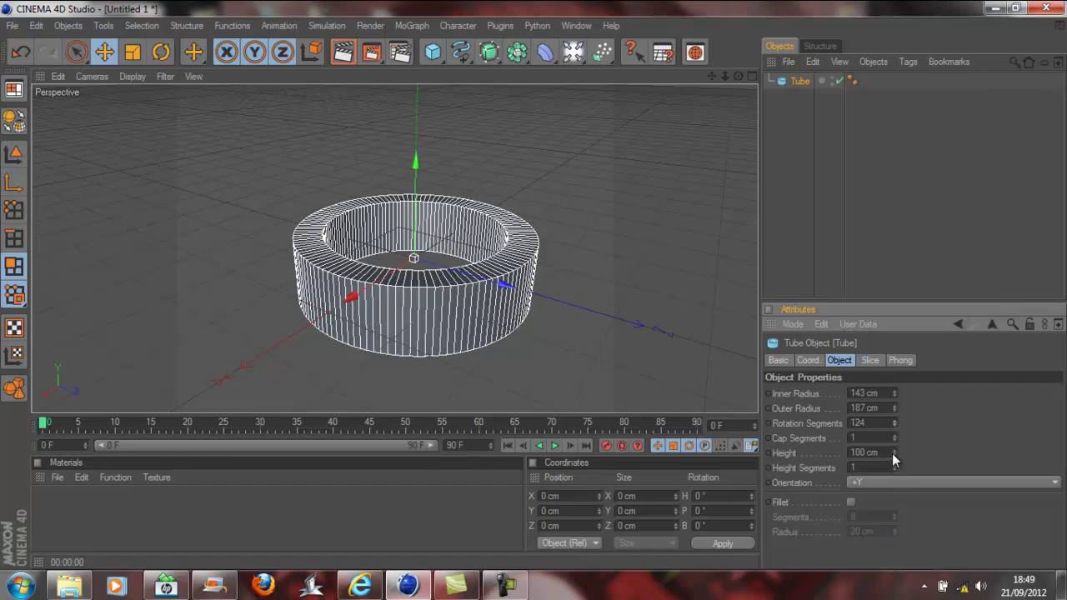
drag(893, 454, 895, 454)
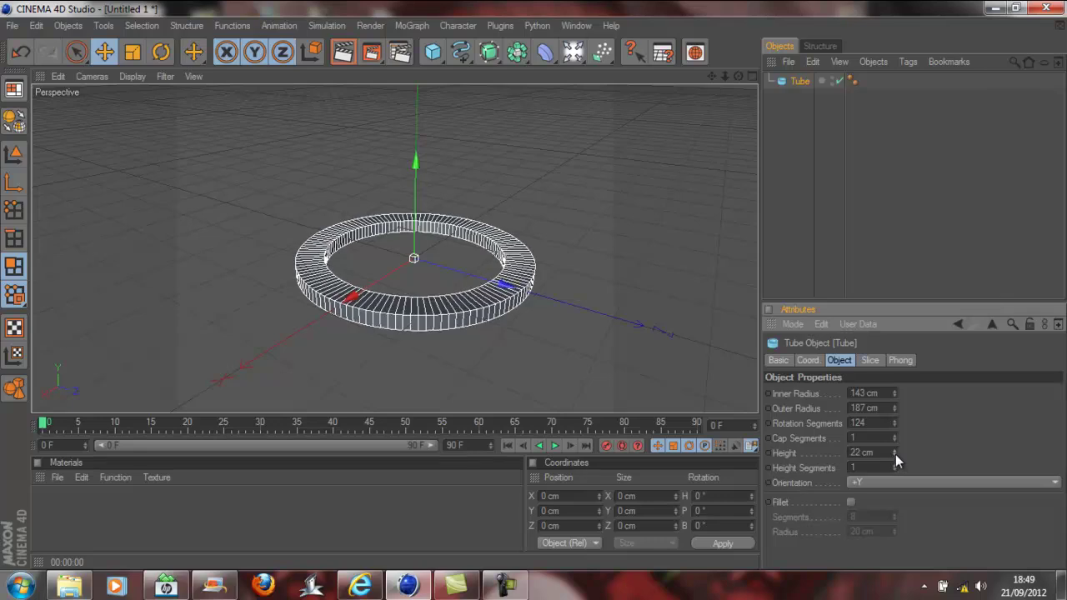
click(851, 502)
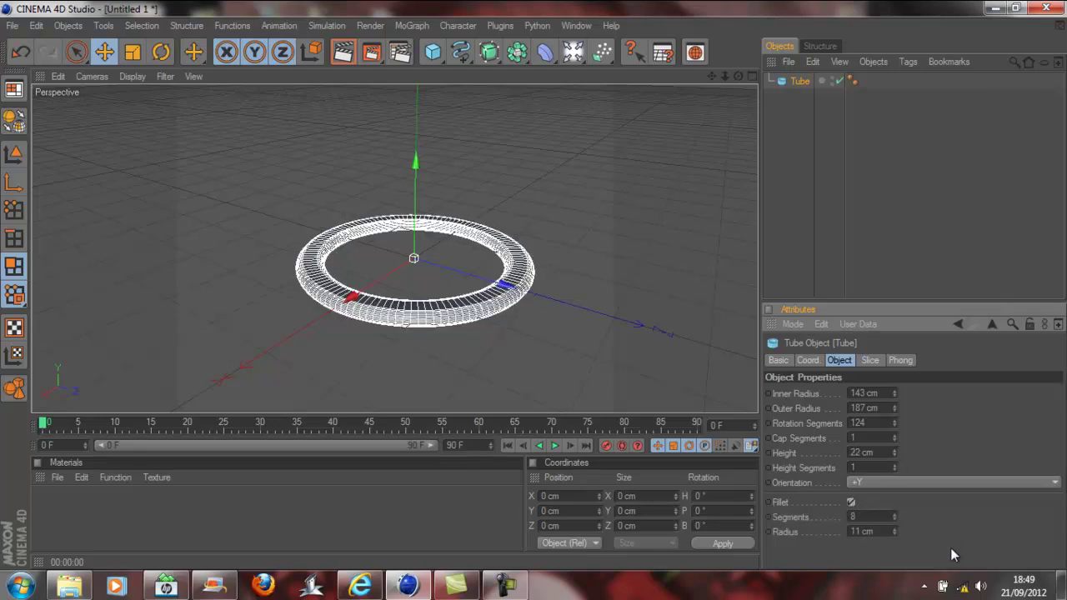
click(950, 247)
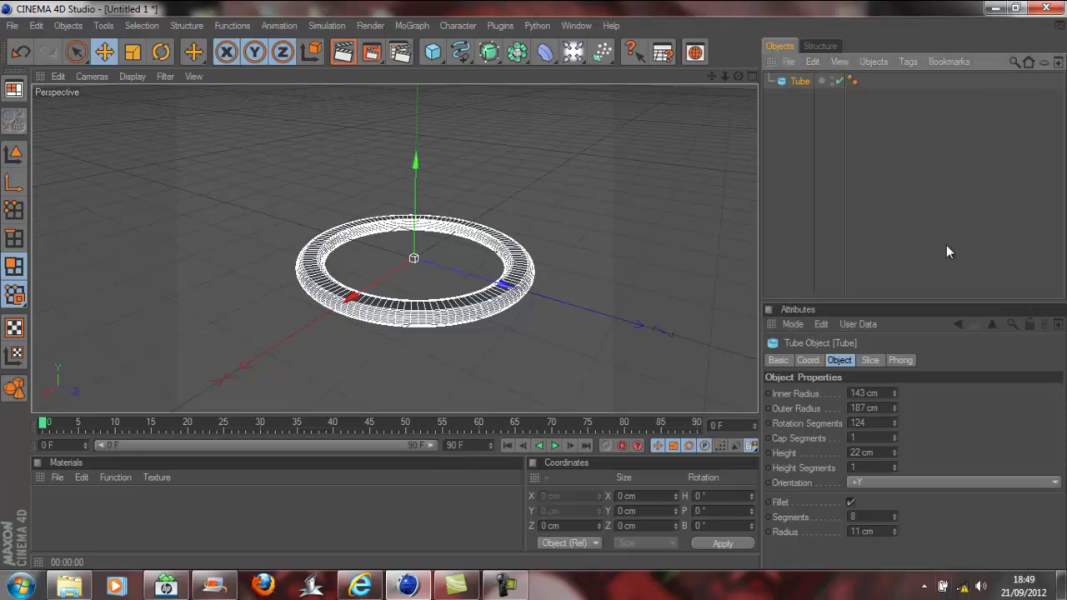
- Rotate the Tube about 90° on its bank axis so the ring stands upright facing the viewer
click(509, 289)
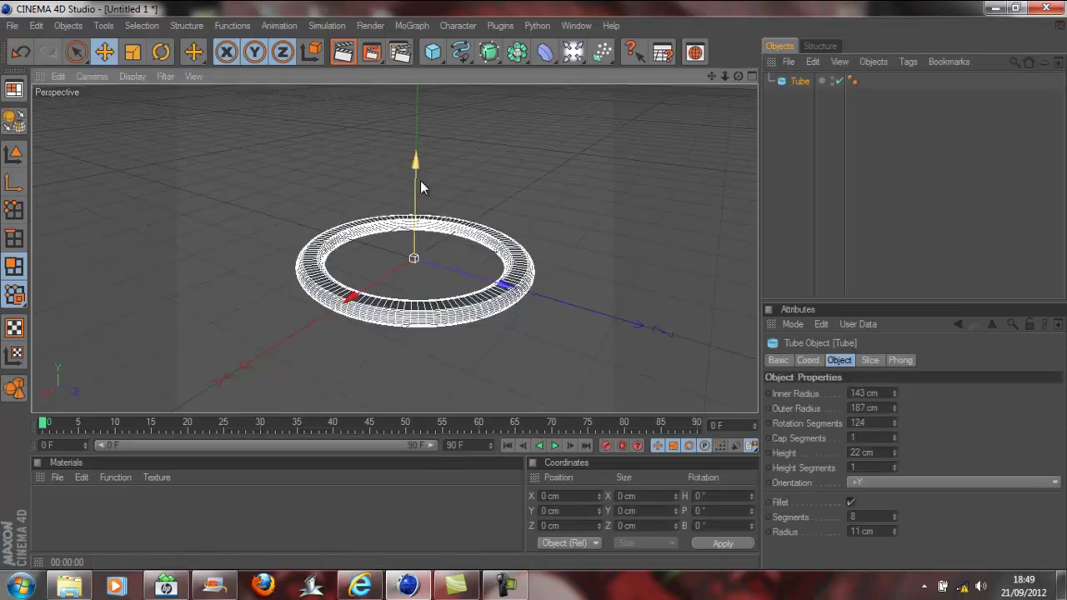
drag(533, 285, 533, 224)
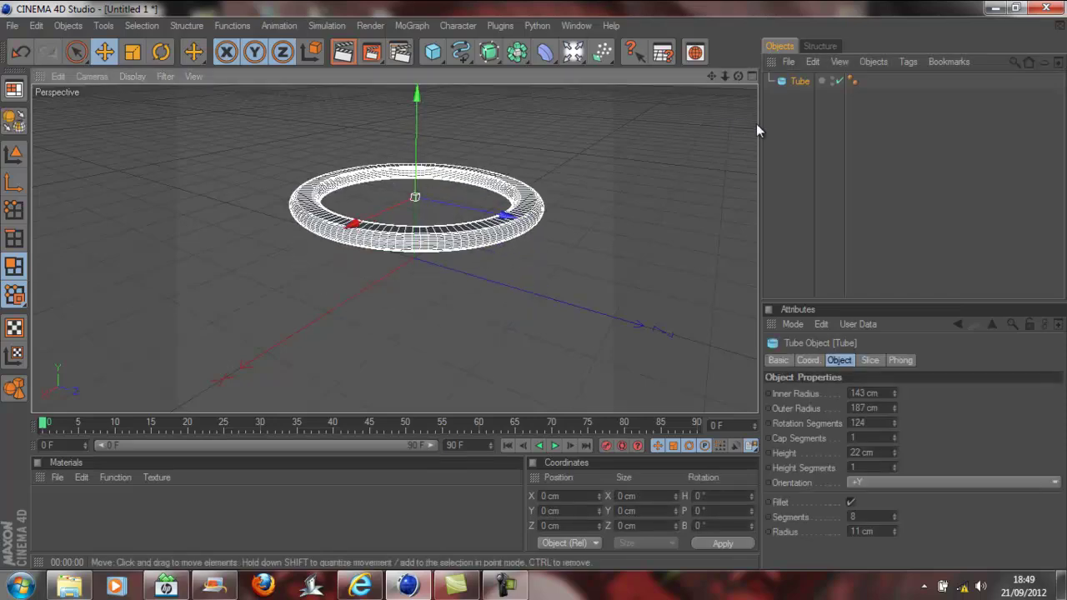
mouse_move(738, 75)
mouse_down()
mouse_move(533, 297)
mouse_move(529, 315)
mouse_move(533, 285)
mouse_up()
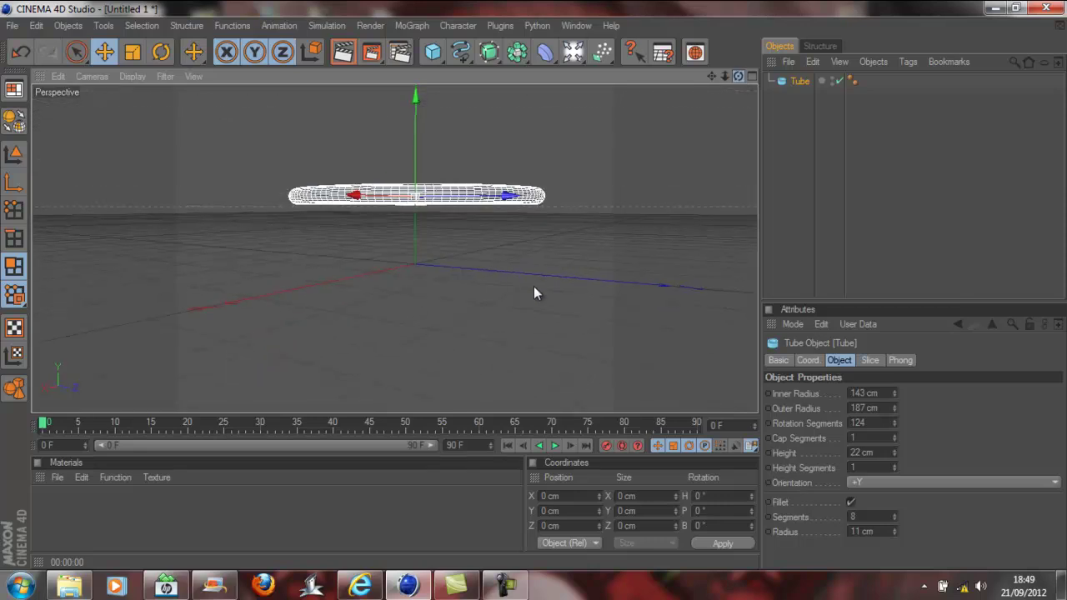
mouse_move(724, 75)
mouse_down()
mouse_move(529, 342)
mouse_move(500, 338)
mouse_move(533, 298)
mouse_up()
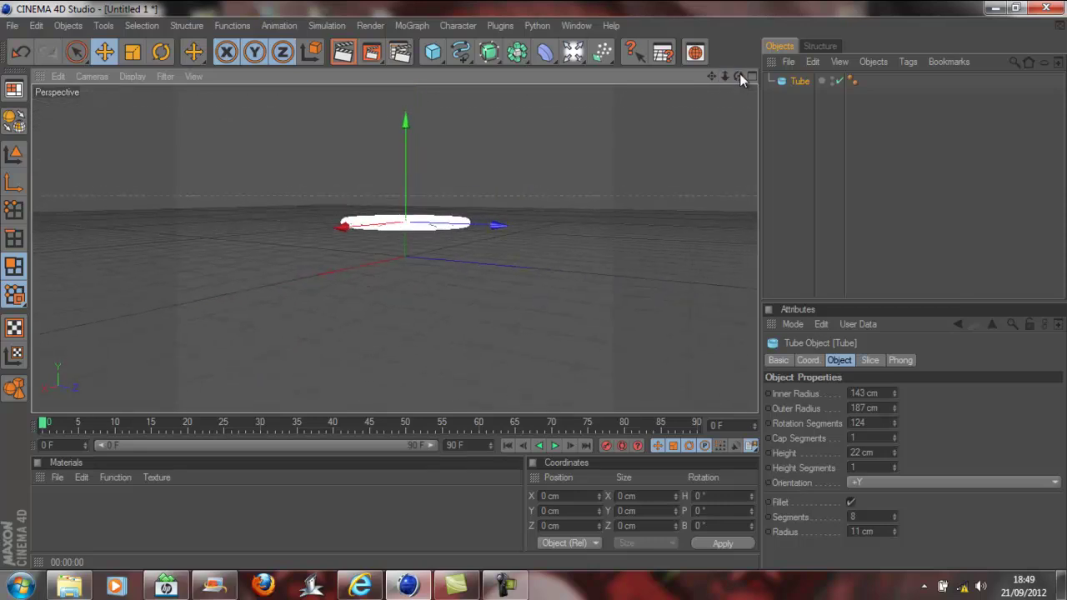
drag(739, 73, 533, 289)
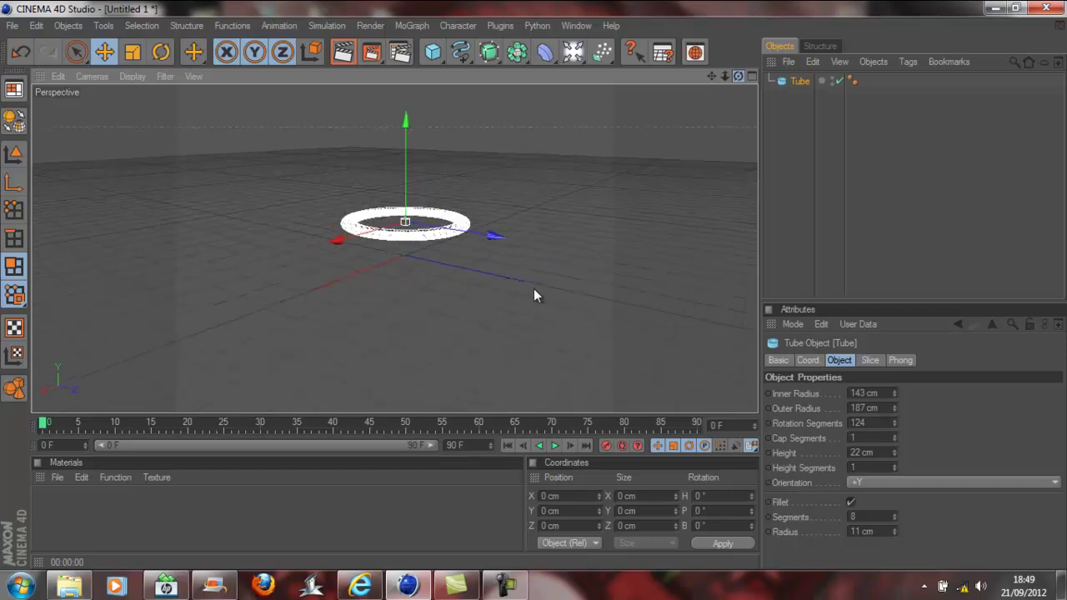
key(r)
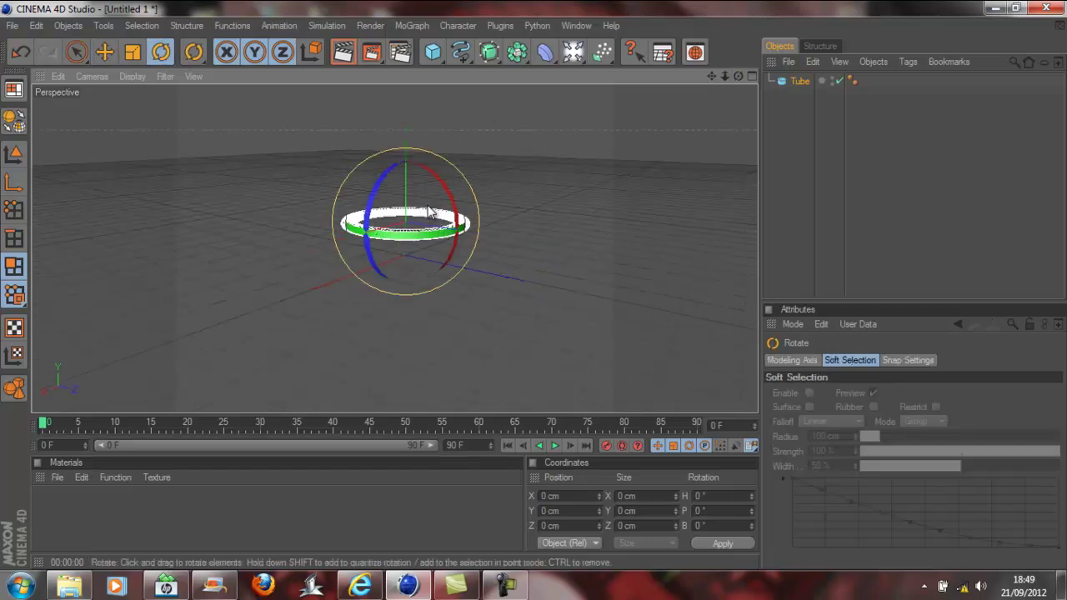
drag(418, 235, 463, 238)
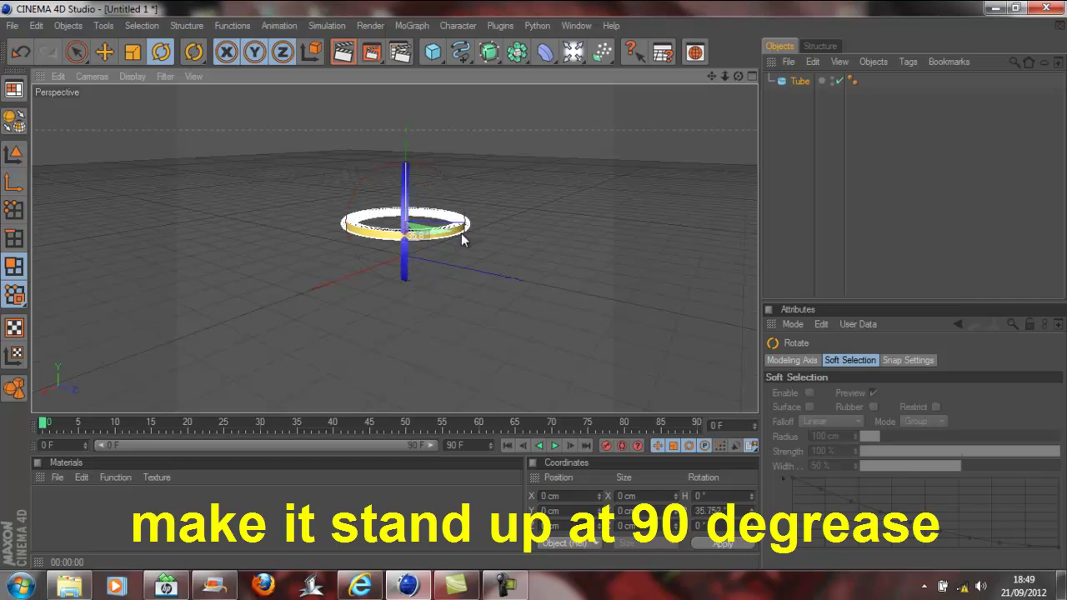
key(ctrl+z)
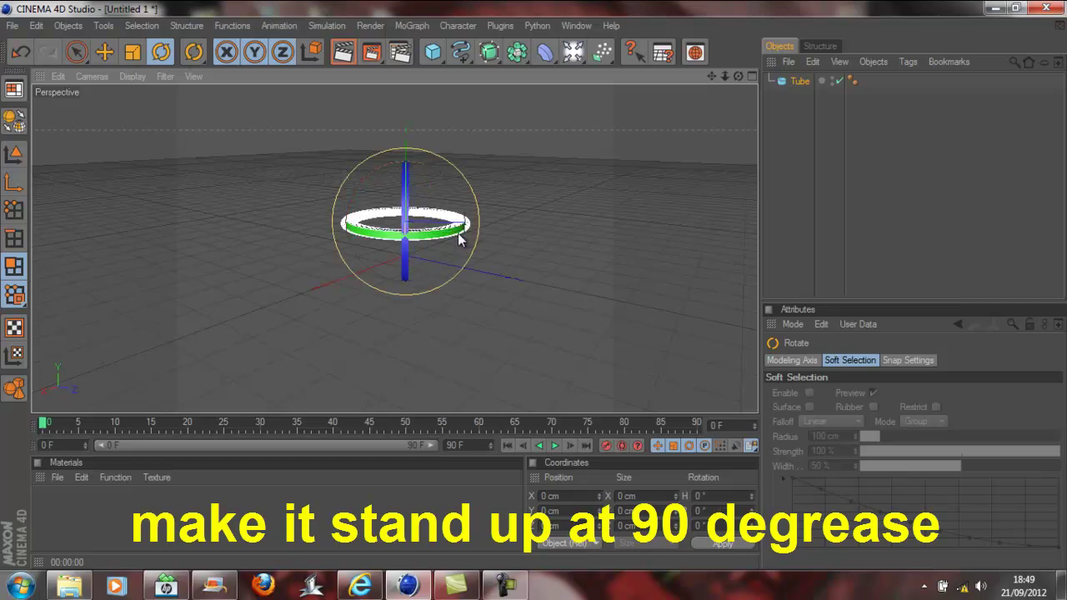
mouse_move(406, 213)
mouse_down()
mouse_move(393, 160)
mouse_move(375, 145)
mouse_move(342, 153)
mouse_move(361, 140)
mouse_up()
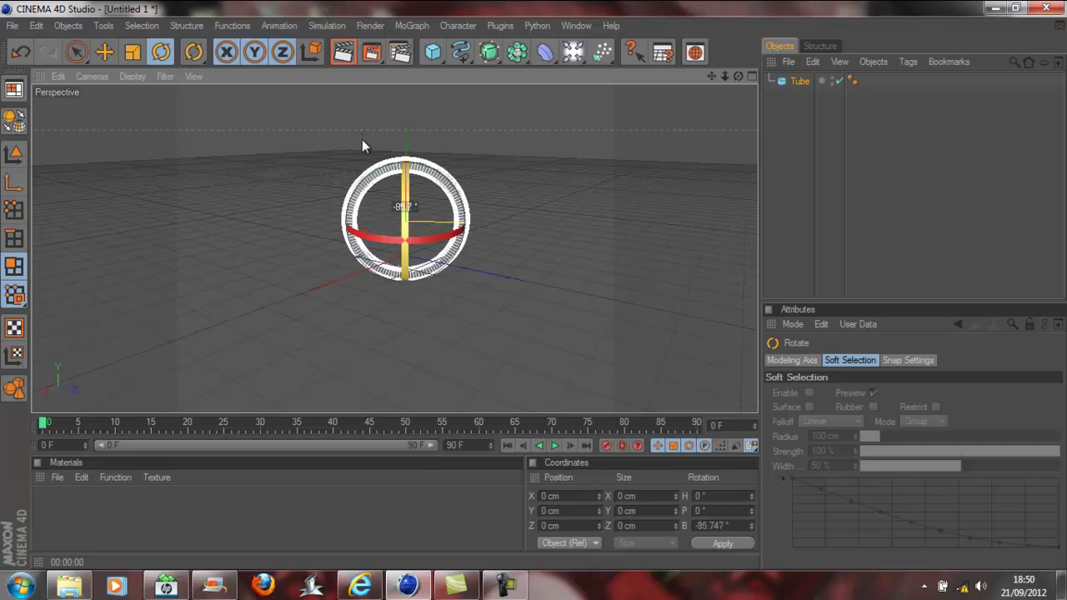
key(Escape)
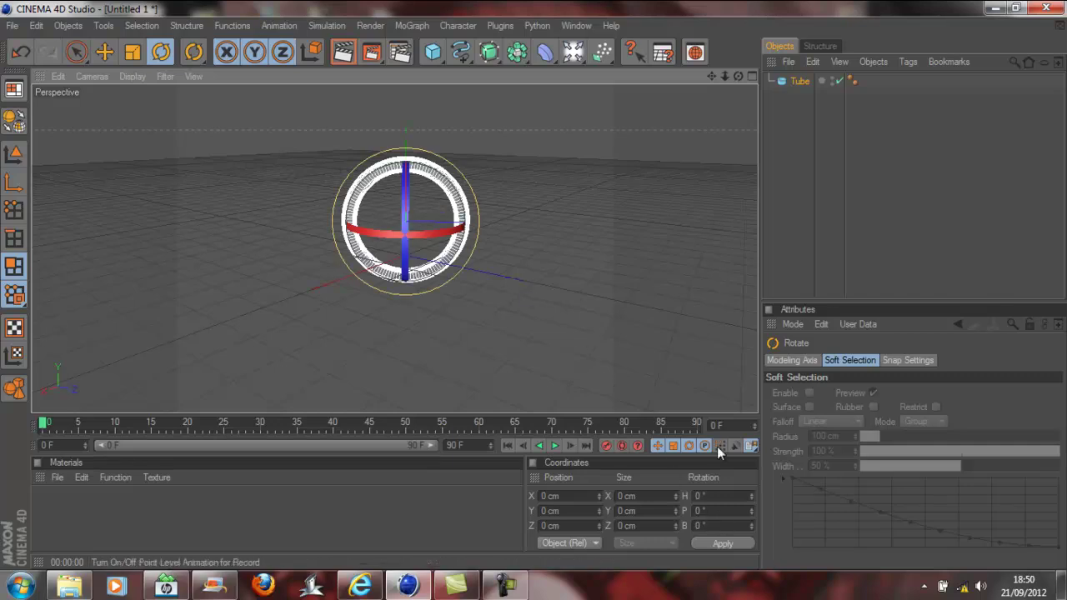
- Key the Tube's rotation at frames 0 and 25, then spin it about 1800° on its heading at frame 60
click(941, 250)
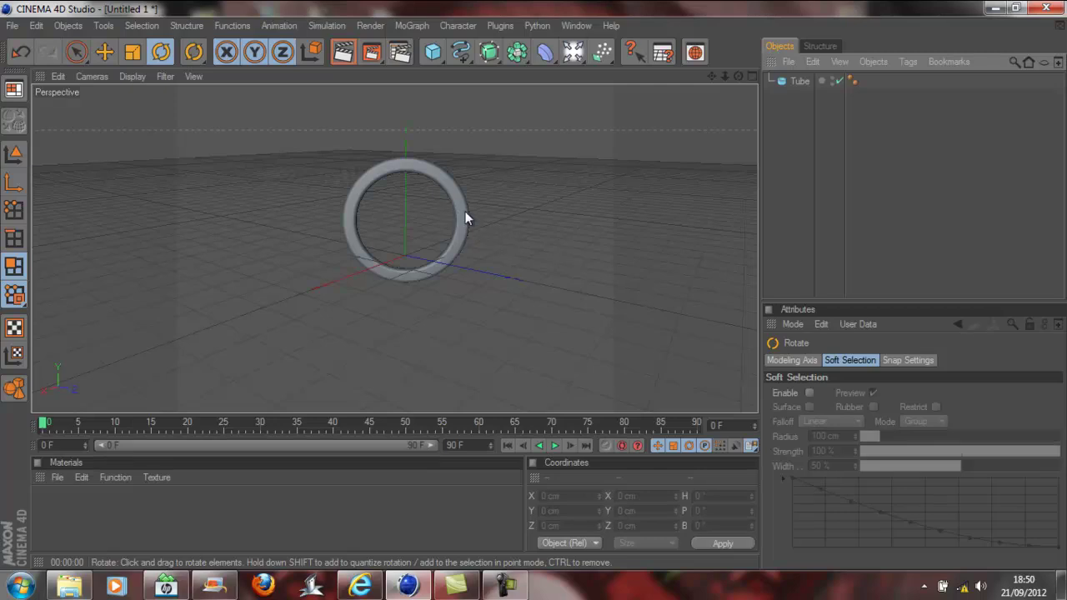
click(802, 81)
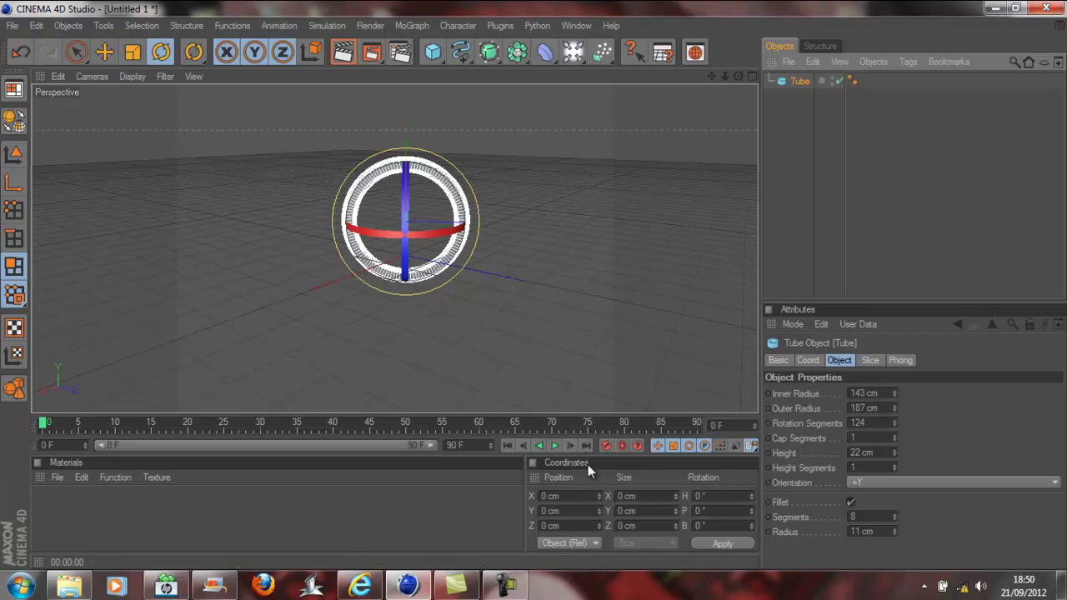
click(606, 447)
click(222, 421)
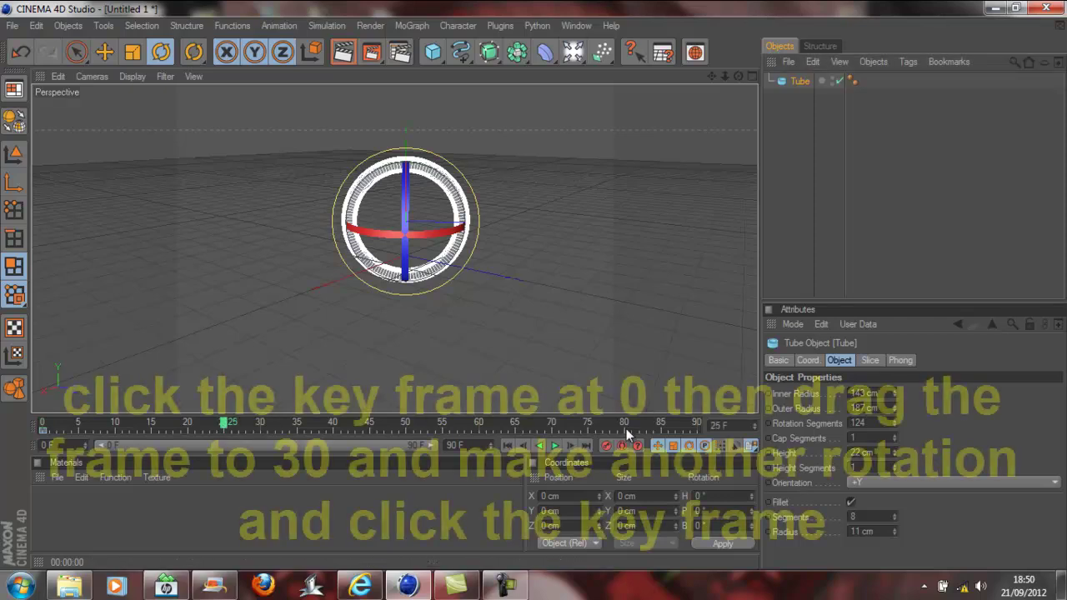
click(600, 446)
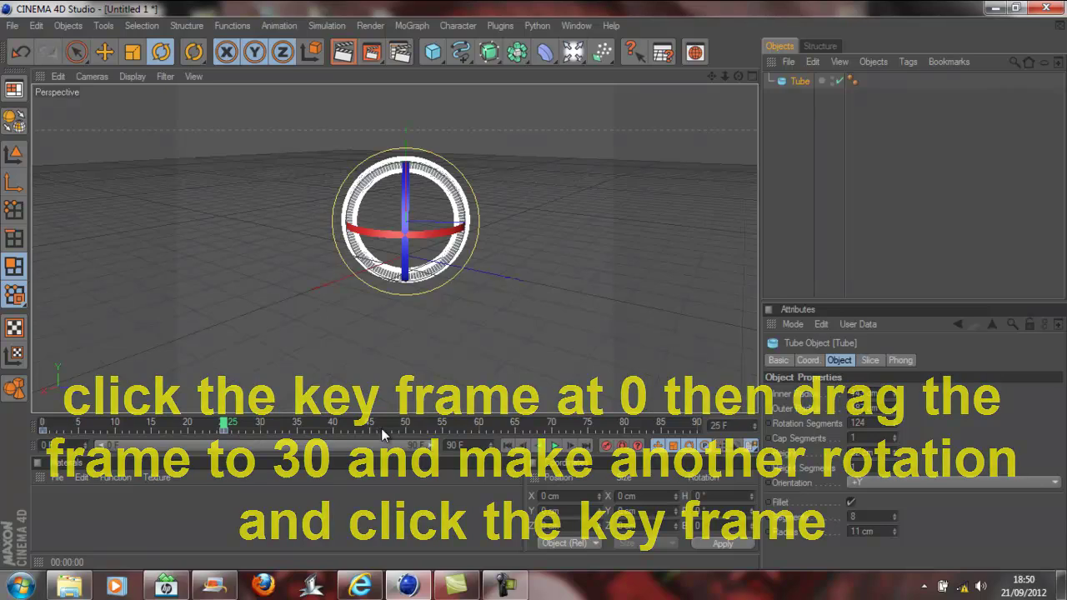
click(480, 423)
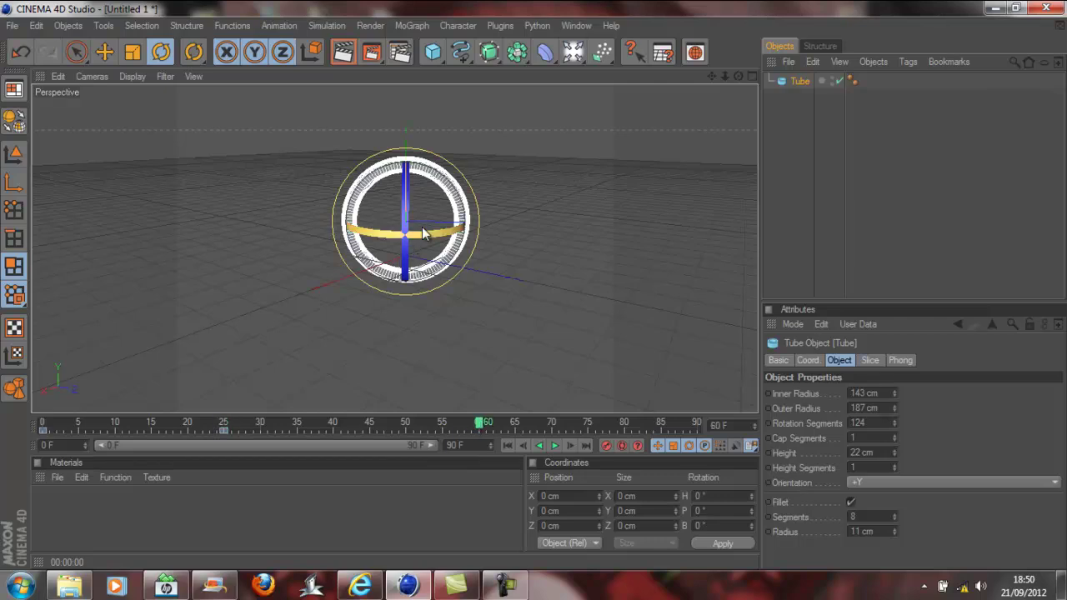
mouse_move(424, 234)
mouse_down()
mouse_move(369, 169)
mouse_move(421, 161)
mouse_move(439, 286)
mouse_move(414, 185)
mouse_move(492, 305)
mouse_move(391, 306)
mouse_move(445, 309)
mouse_move(473, 269)
mouse_up()
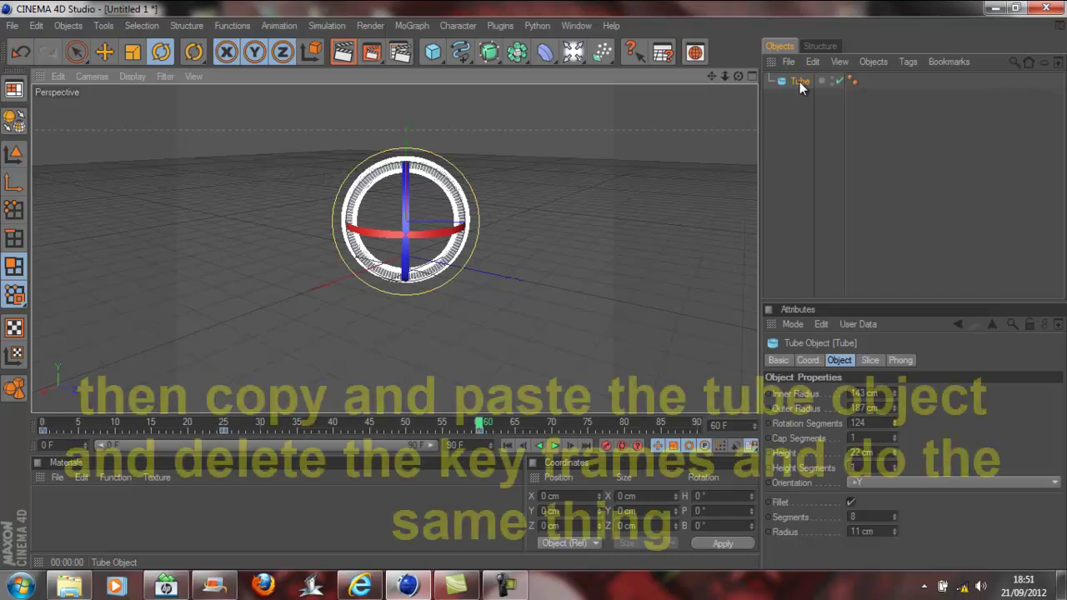
- Duplicate the ring as Tube 1 and delete the copy's keyframe, undoing a trial heading rotation
key(ctrl+c)
key(ctrl+v)
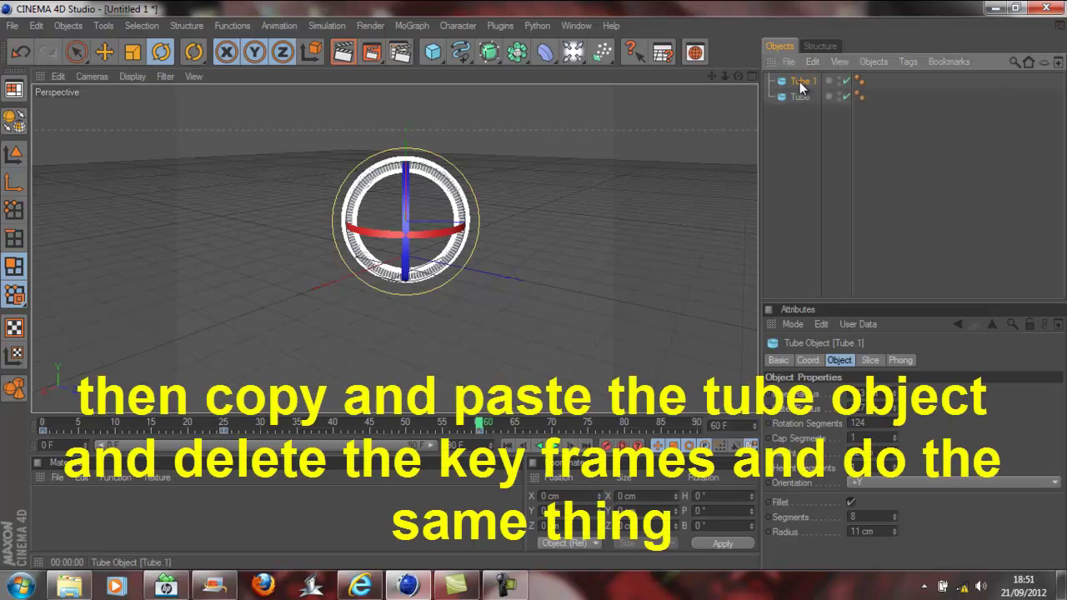
click(223, 437)
key(Delete)
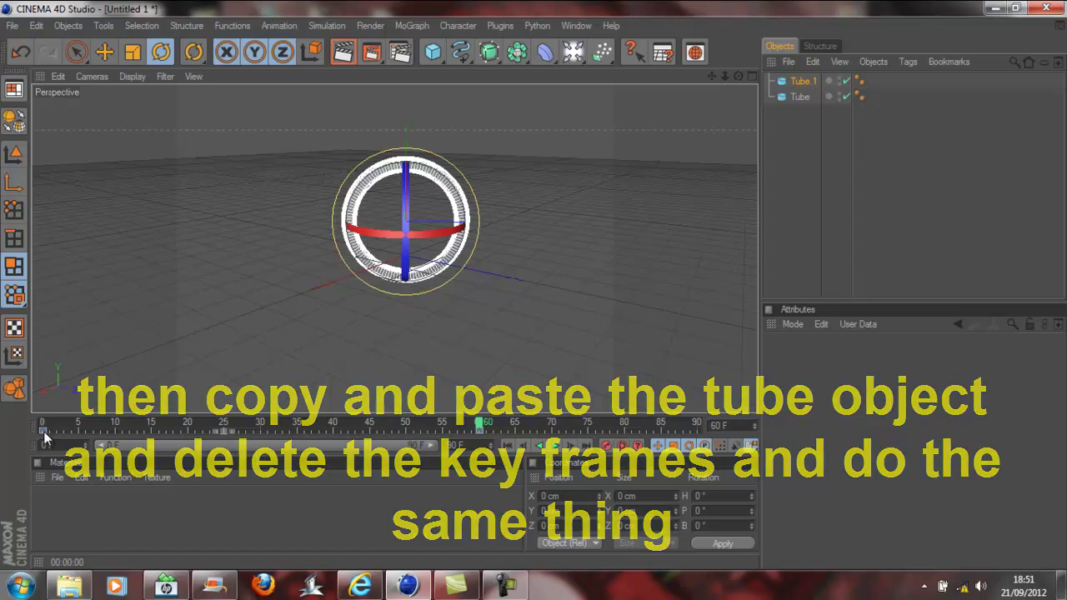
click(223, 427)
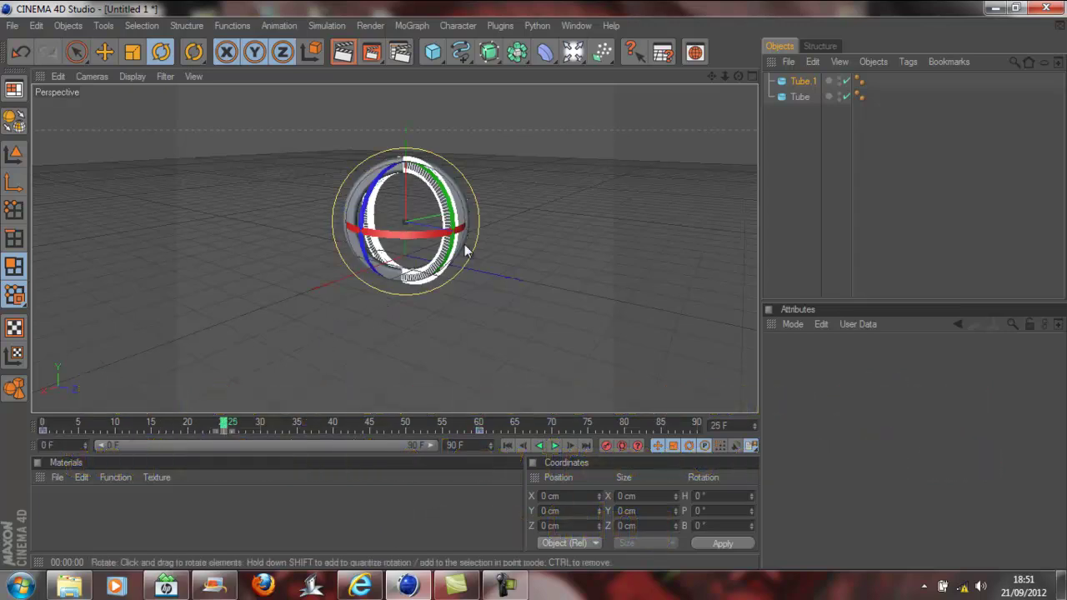
drag(425, 241, 489, 241)
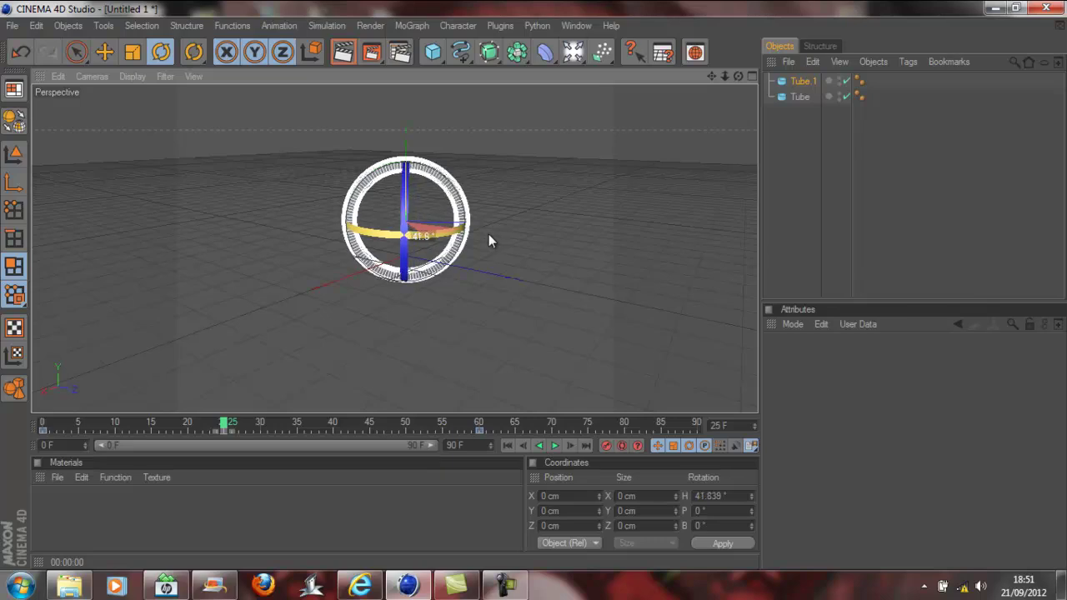
key(ctrl+z)
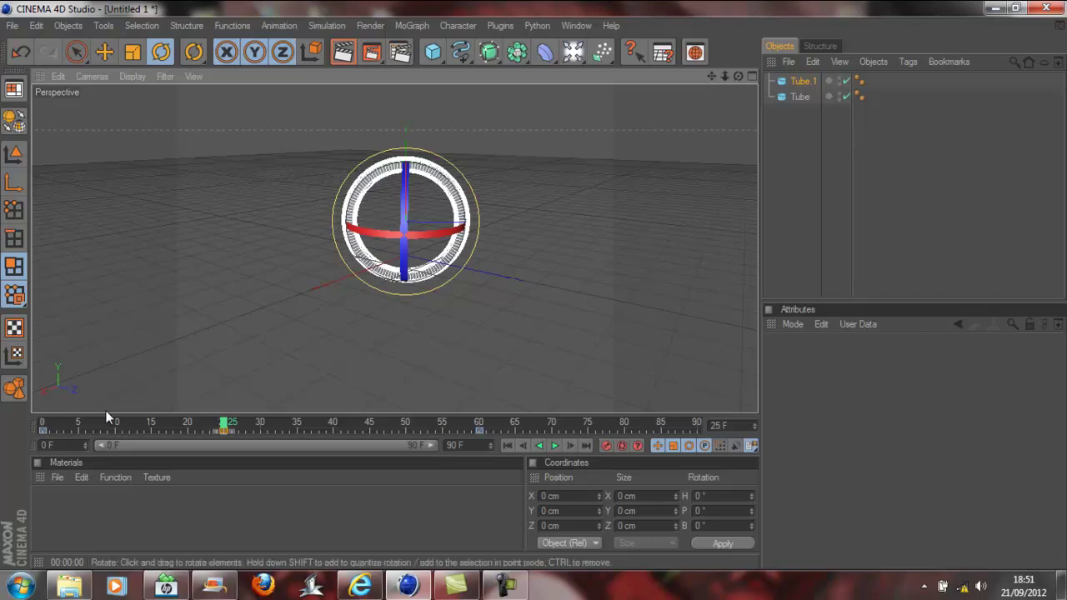
- Scrub the timeline from frame 0 to preview the ring's rotation
click(45, 426)
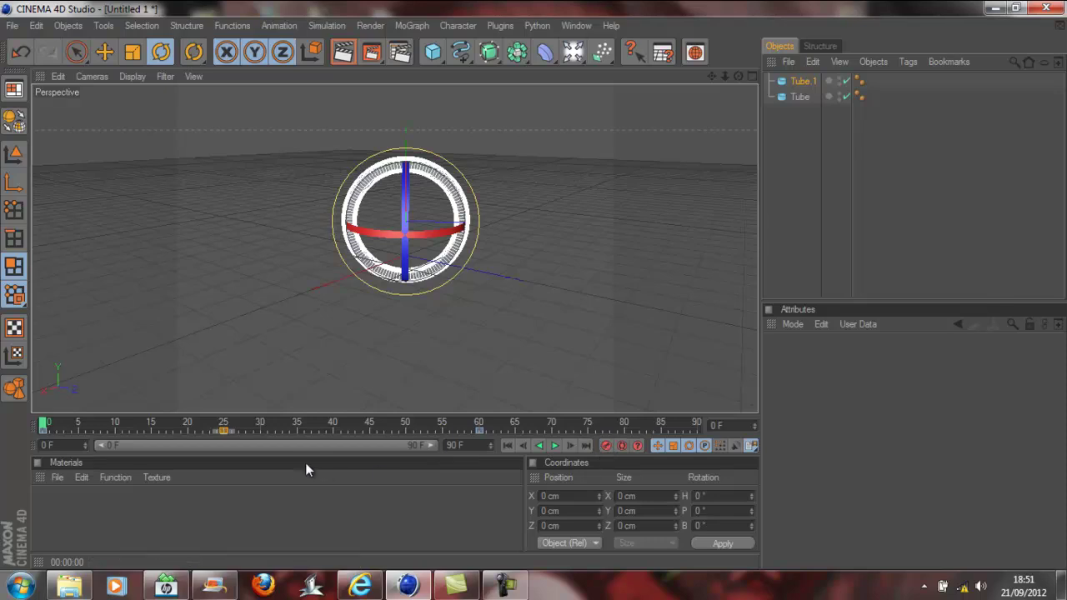
click(250, 426)
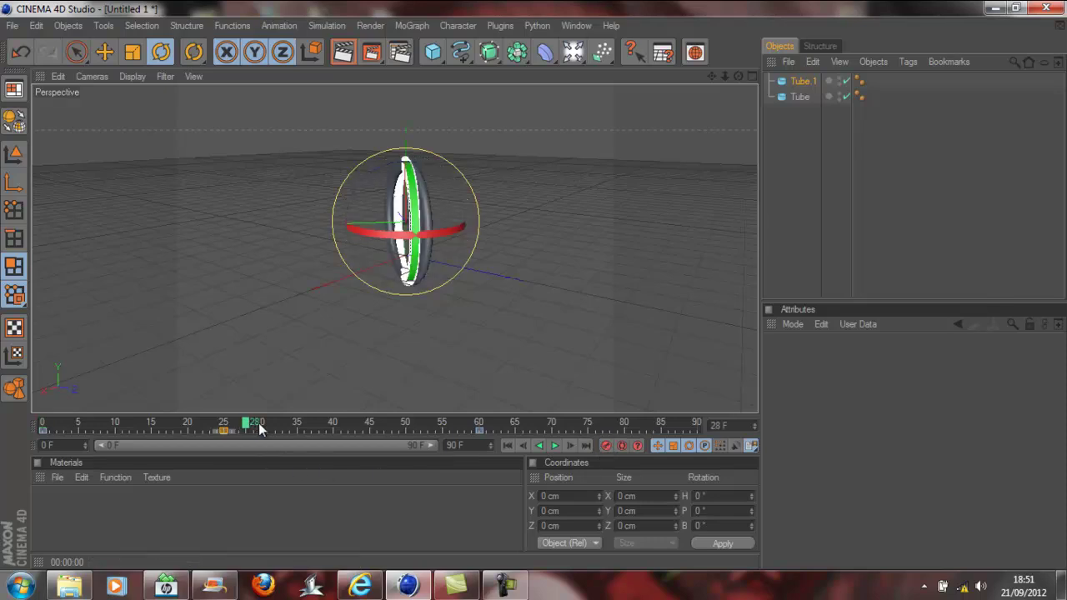
drag(264, 427, 308, 428)
drag(328, 427, 514, 425)
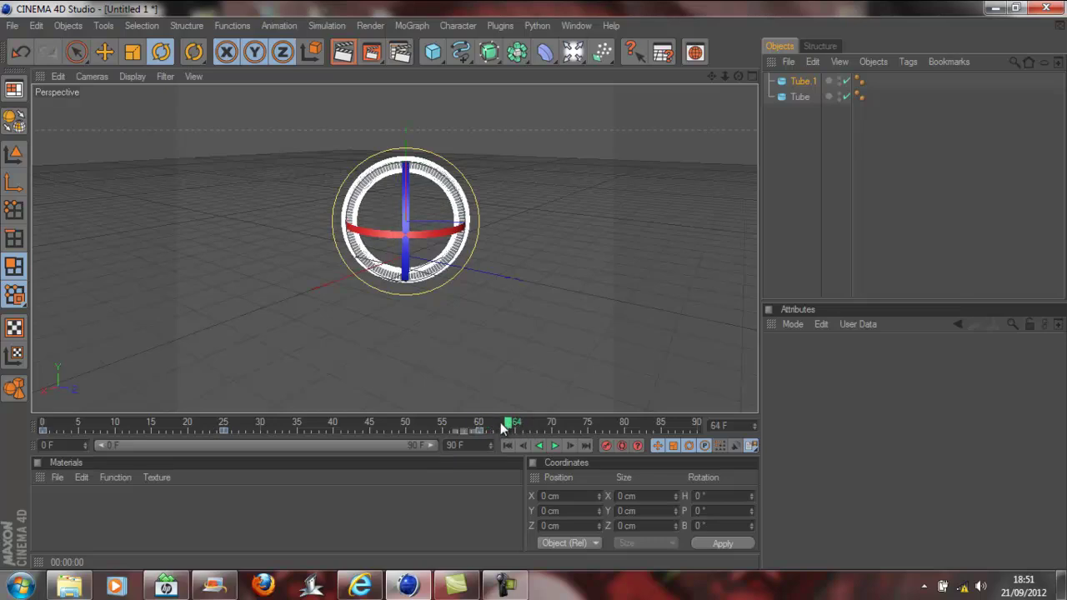
- At frame 90, turn the vertical ring a full 360° about its bank axis
click(662, 425)
click(698, 423)
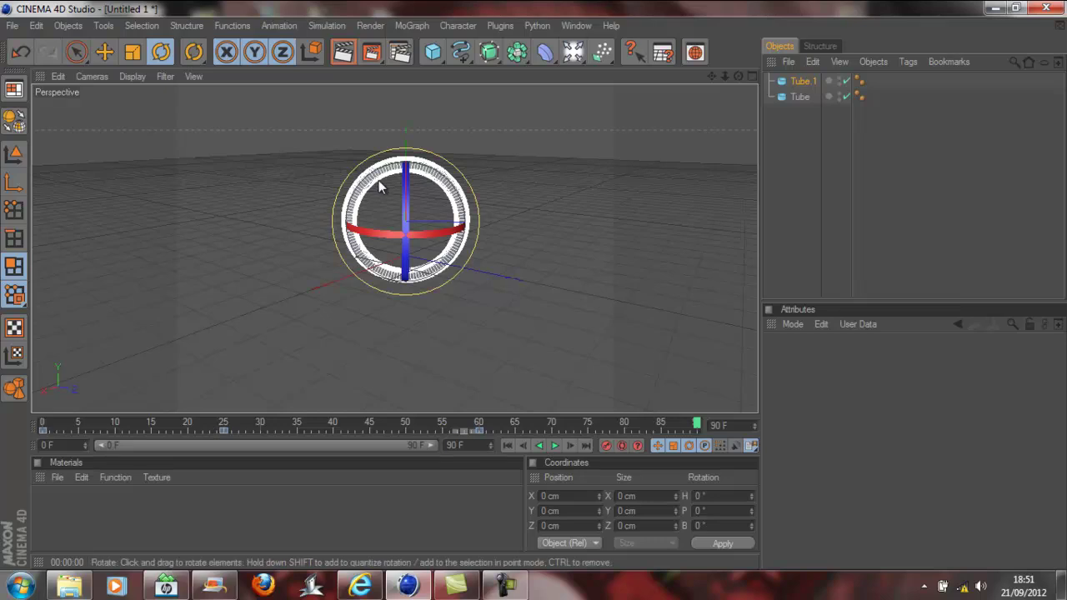
drag(406, 190, 452, 447)
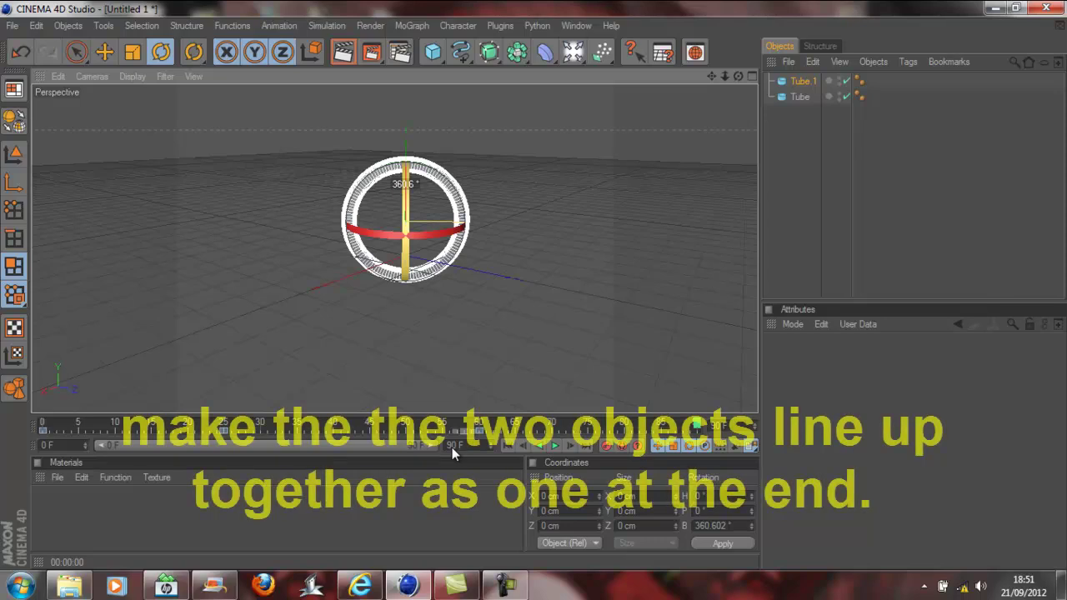
drag(452, 450, 452, 447)
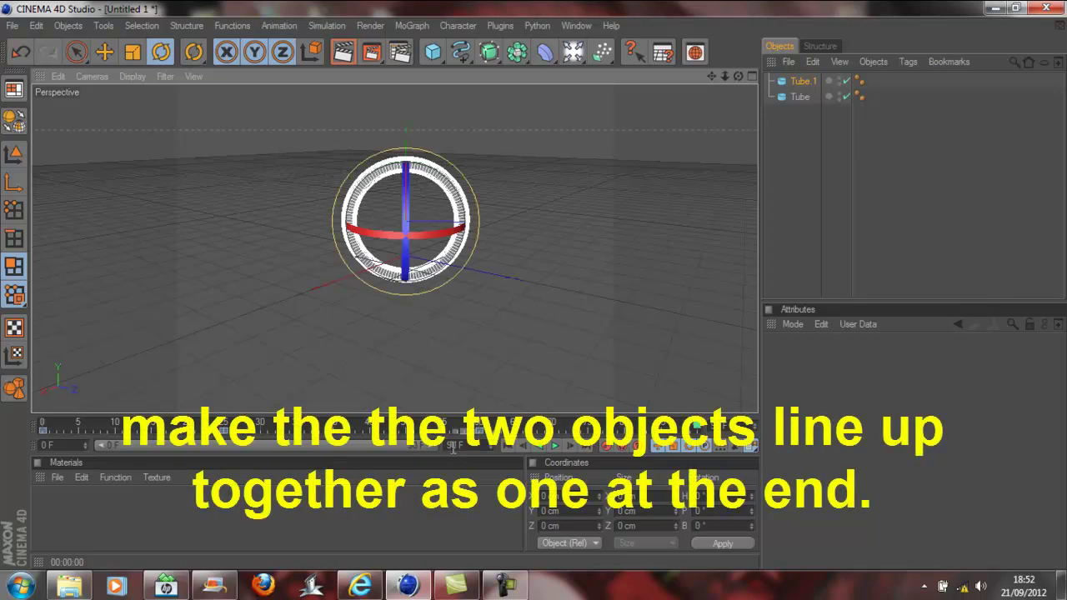
mouse_move(408, 210)
mouse_down()
mouse_move(446, 315)
mouse_move(430, 590)
mouse_up()
- Spin the horizontal Tube about 720° at frame 90 and record its rotation keyframe
click(797, 98)
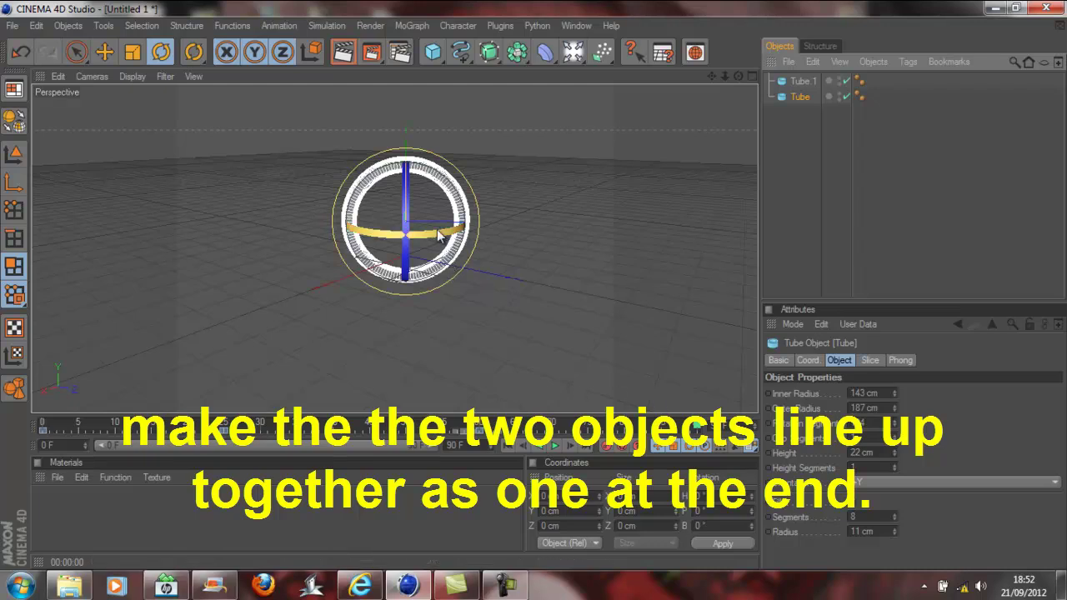
mouse_move(436, 230)
mouse_down()
mouse_move(385, 139)
mouse_move(480, 217)
mouse_move(347, 282)
mouse_move(421, 136)
mouse_move(465, 300)
mouse_move(334, 205)
mouse_move(464, 246)
mouse_up()
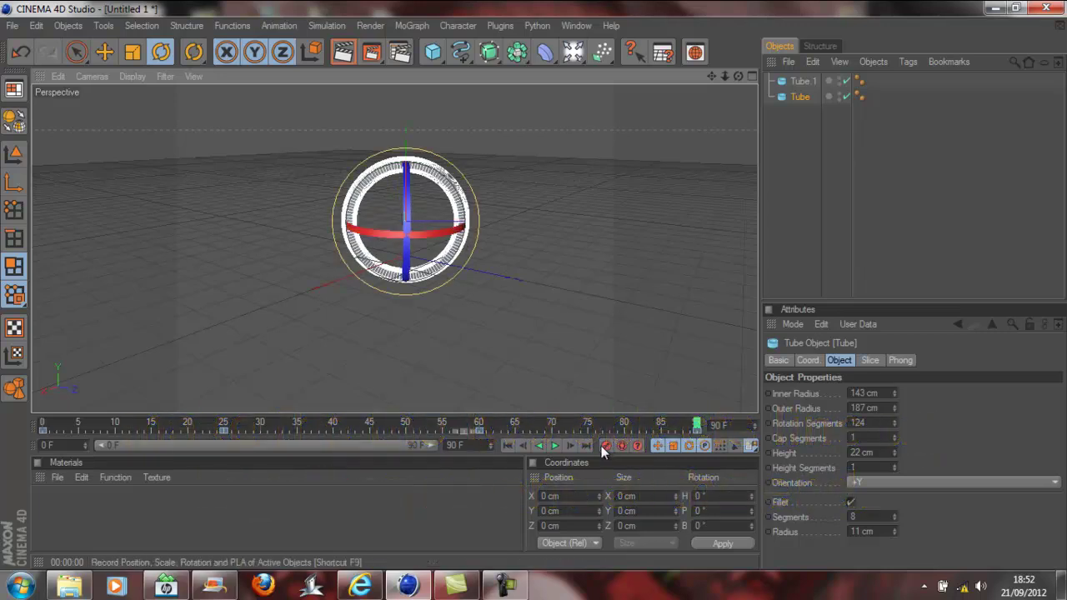
click(828, 225)
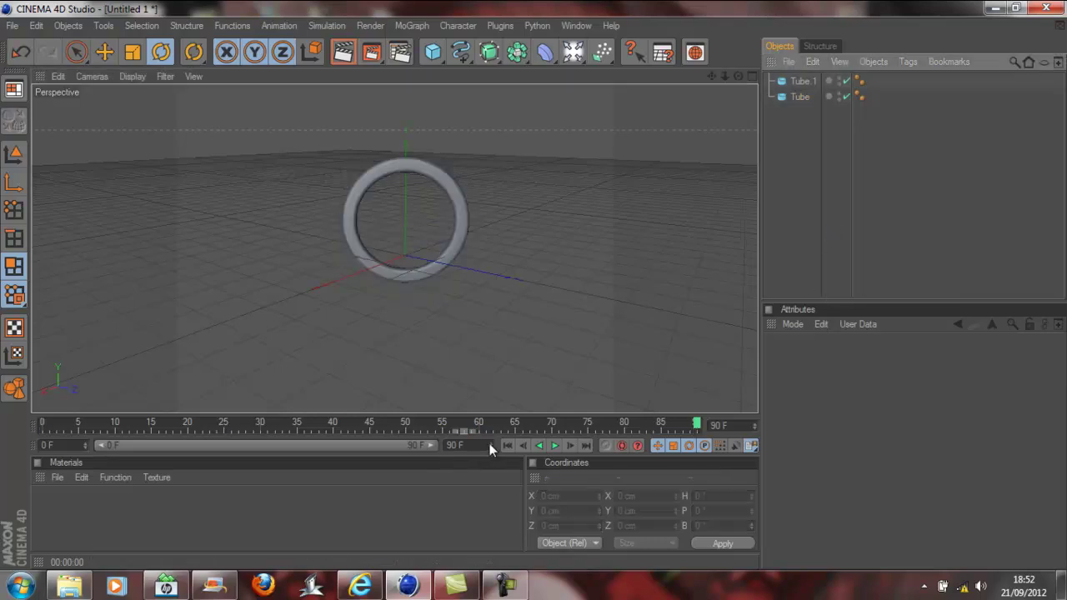
- Play the two-ring animation from frame 0, then stop playback
click(506, 445)
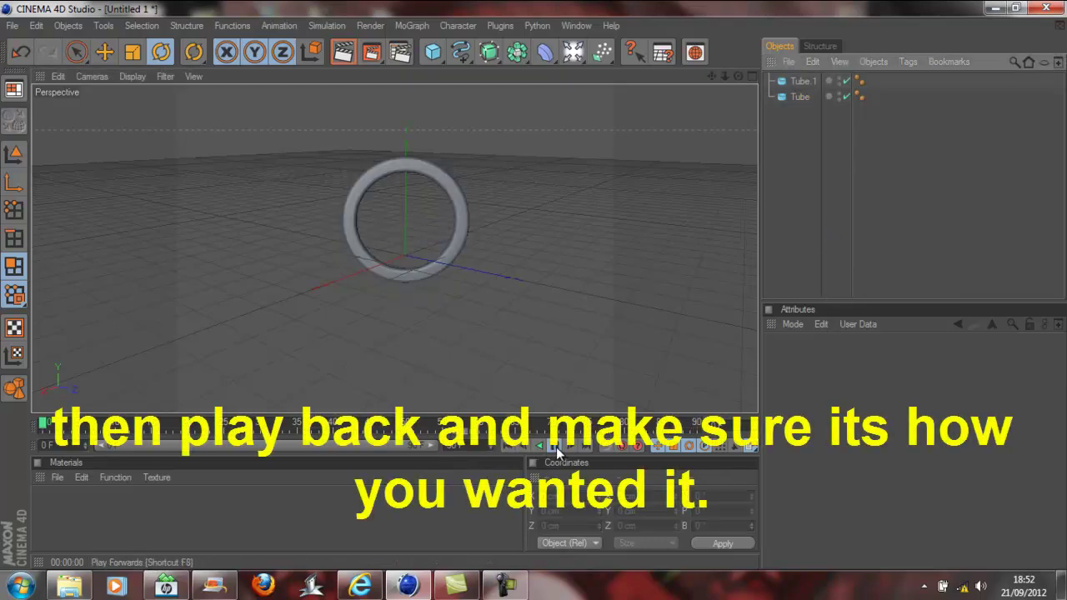
click(556, 447)
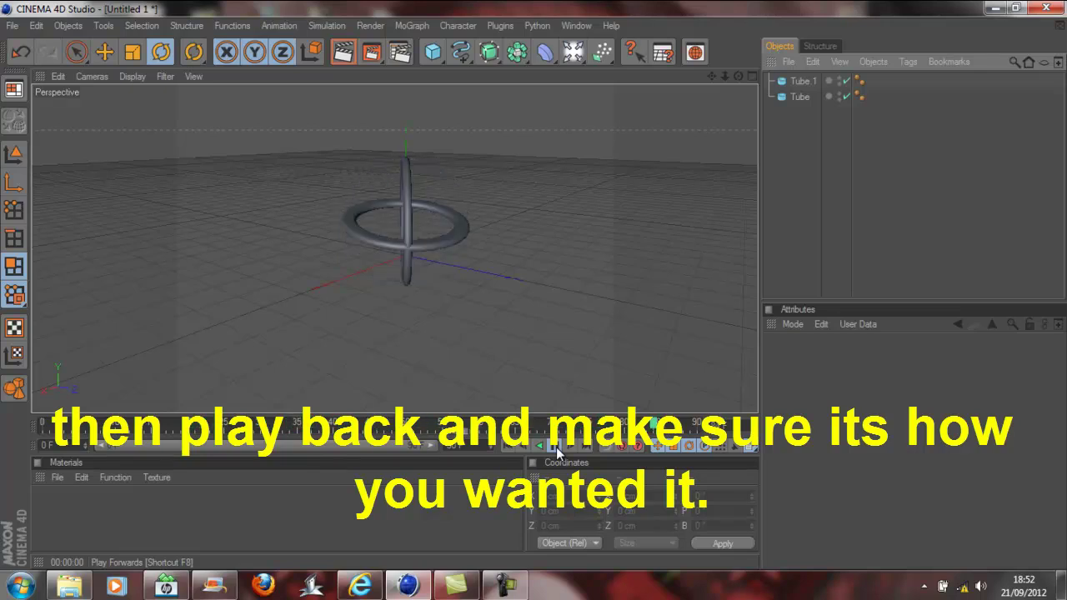
click(556, 447)
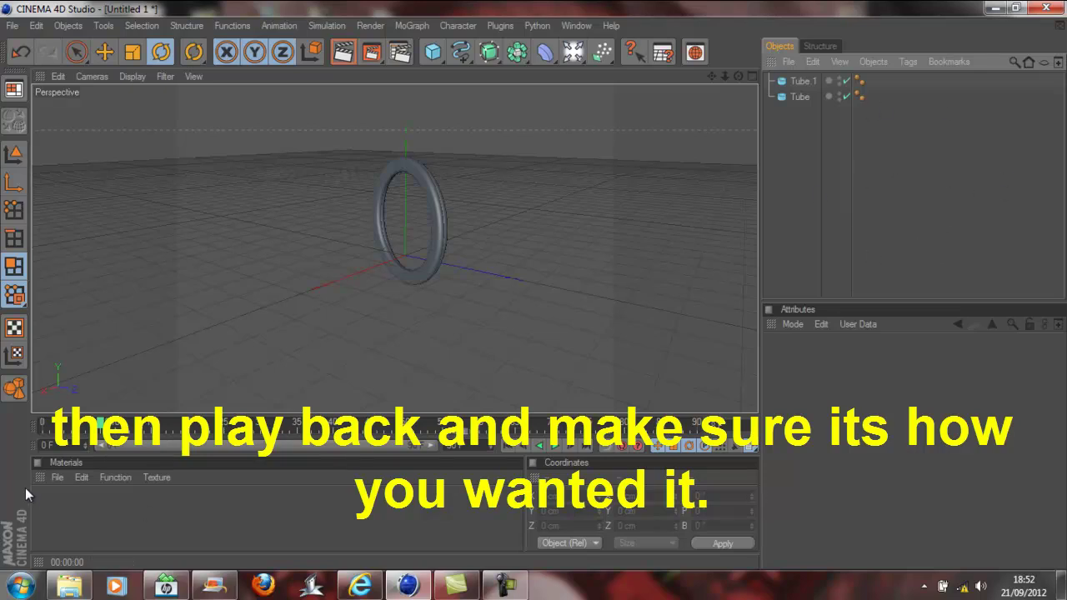
- Create a new material and set its Color to pure red (R255 G0 B0)
double_click(57, 517)
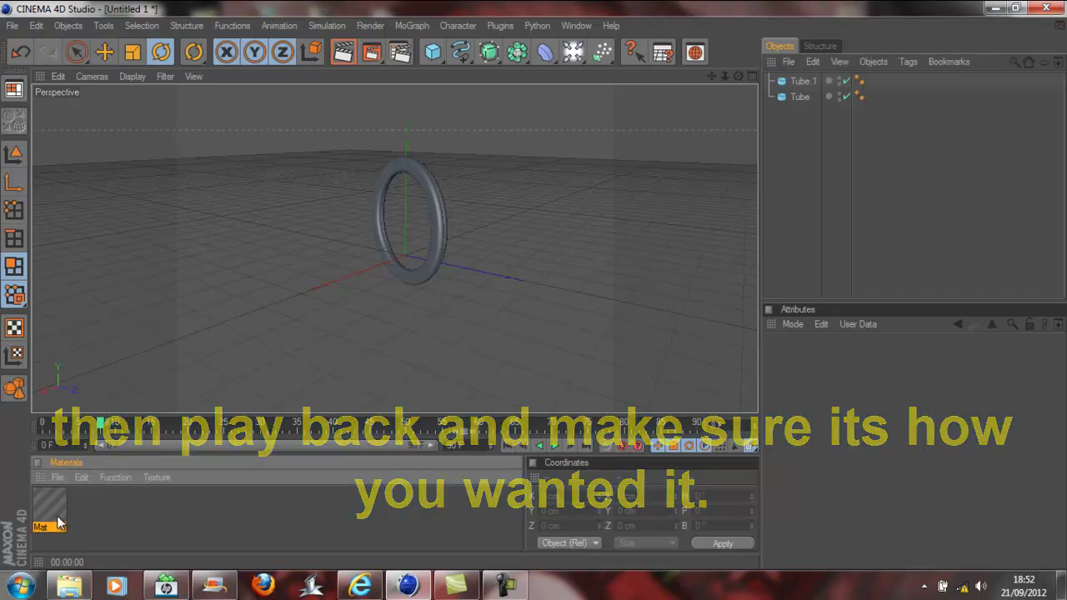
double_click(50, 512)
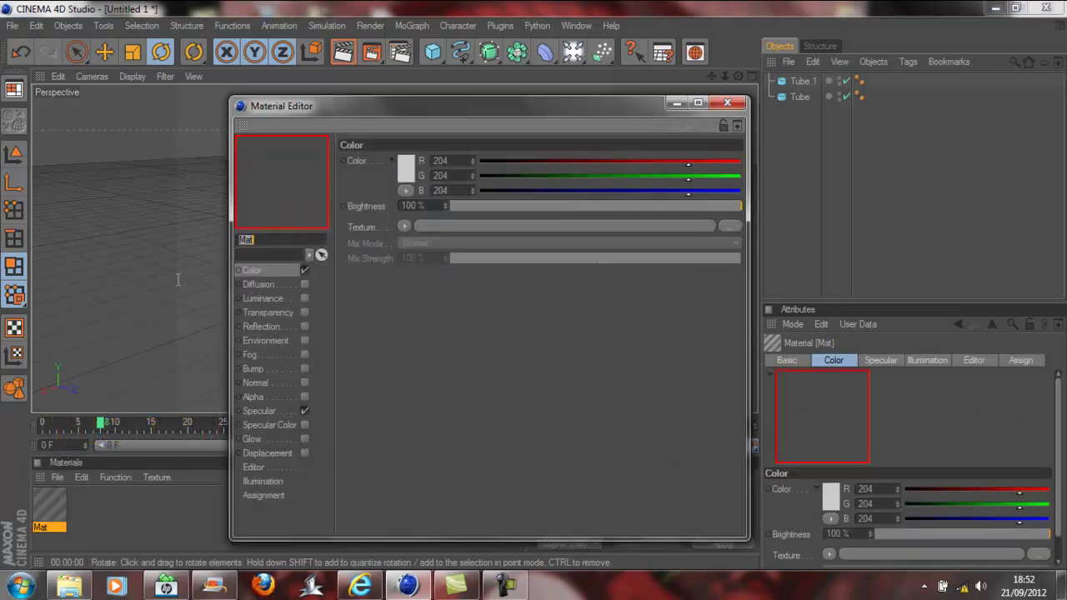
click(403, 167)
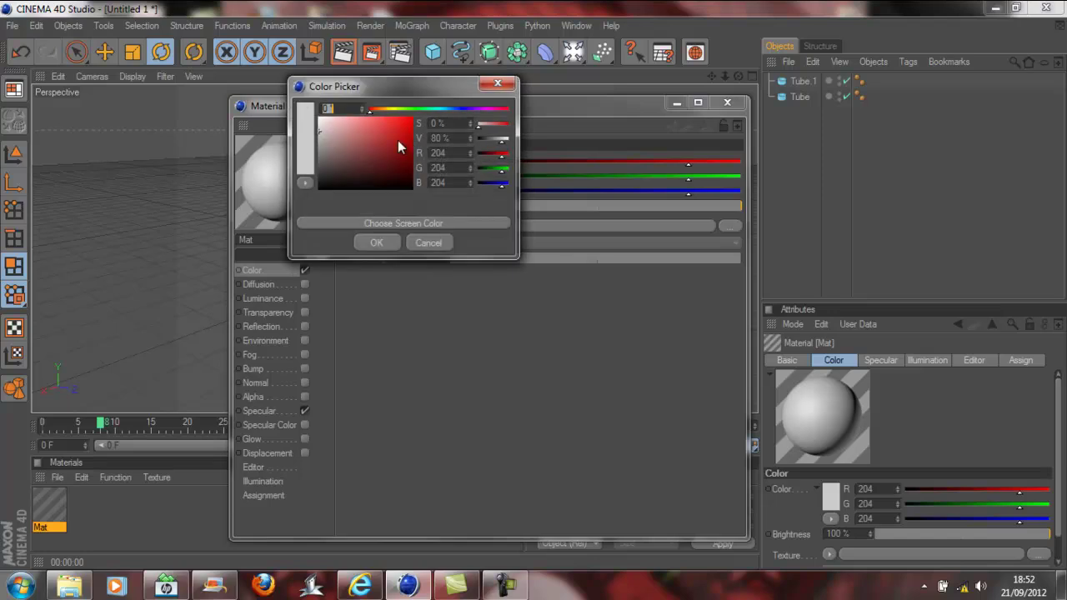
drag(398, 140, 417, 123)
click(378, 242)
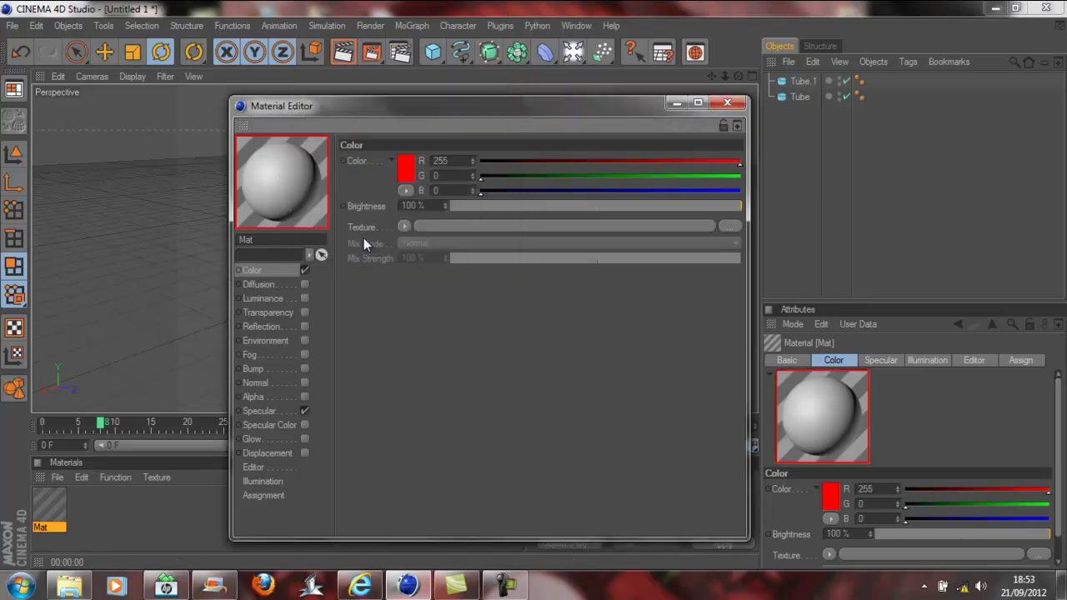
click(402, 226)
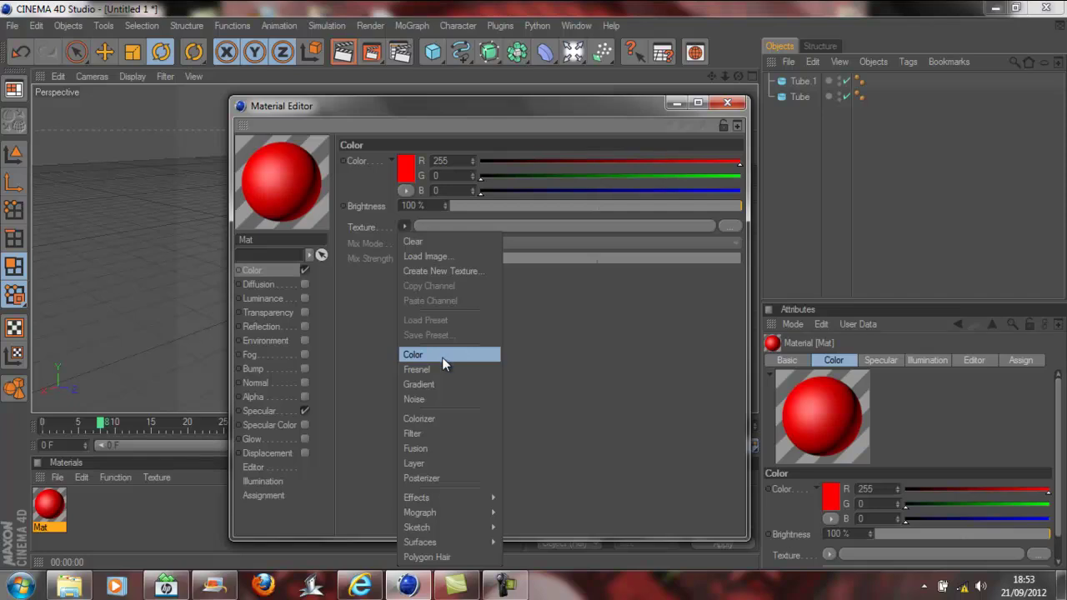
click(551, 312)
- Enable the material's Reflection at 29% brightness and close the material editor
click(276, 308)
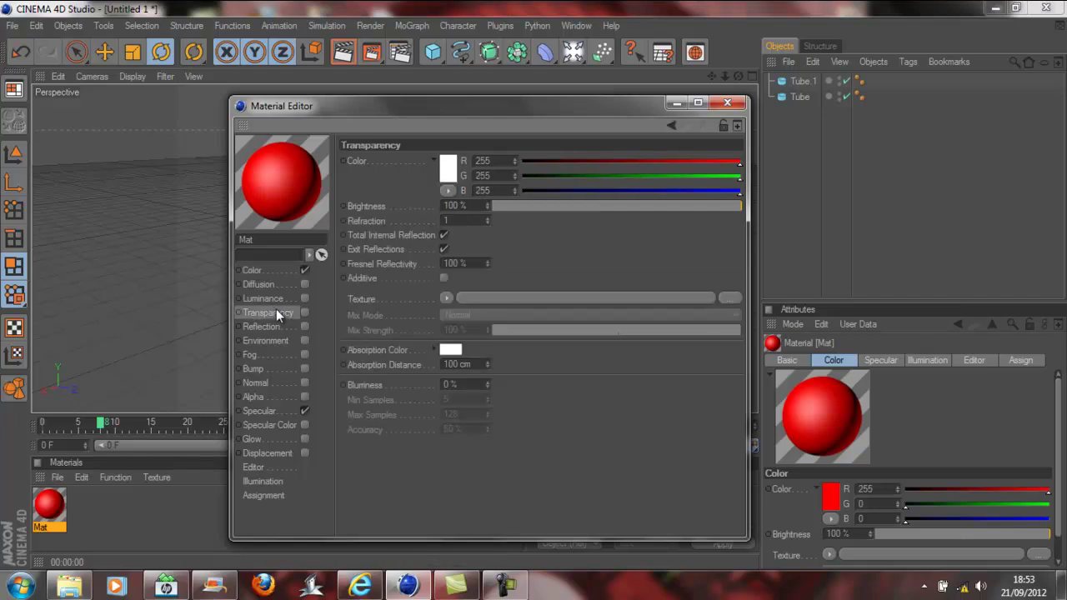
click(279, 298)
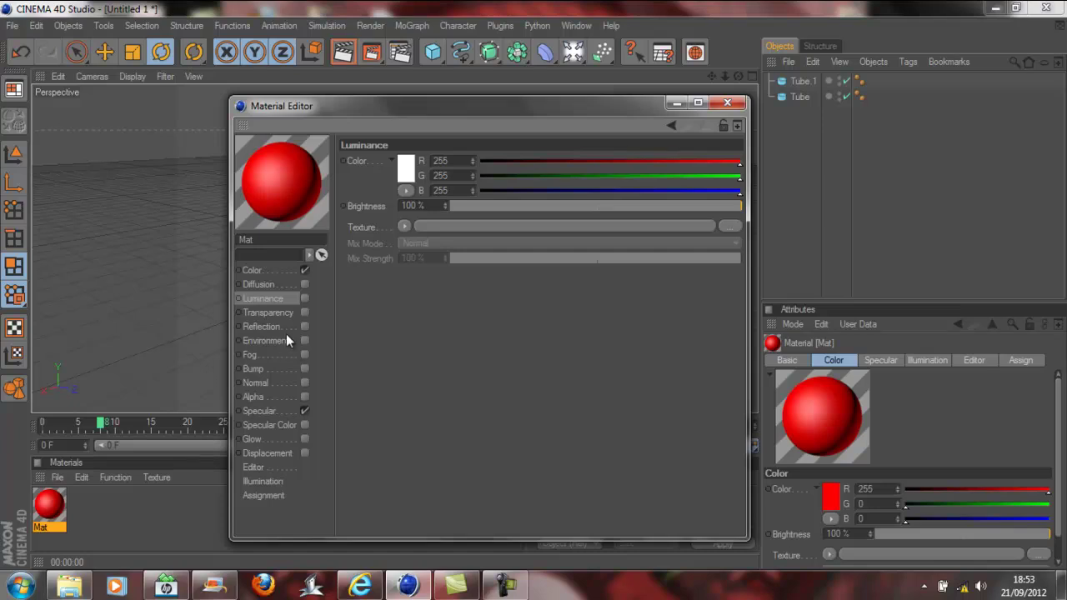
click(284, 327)
click(304, 326)
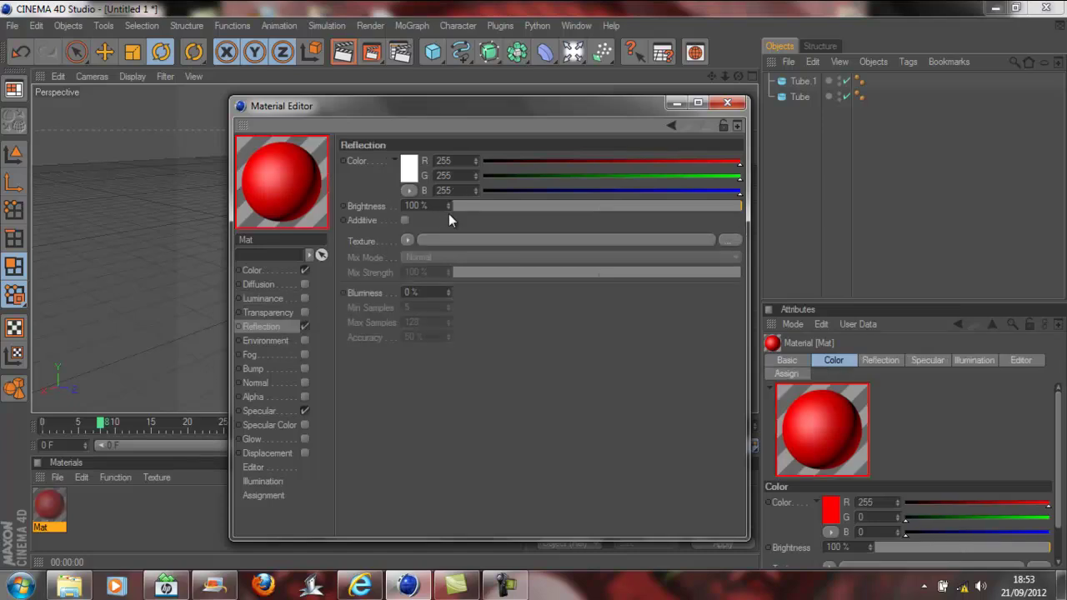
drag(450, 208, 450, 209)
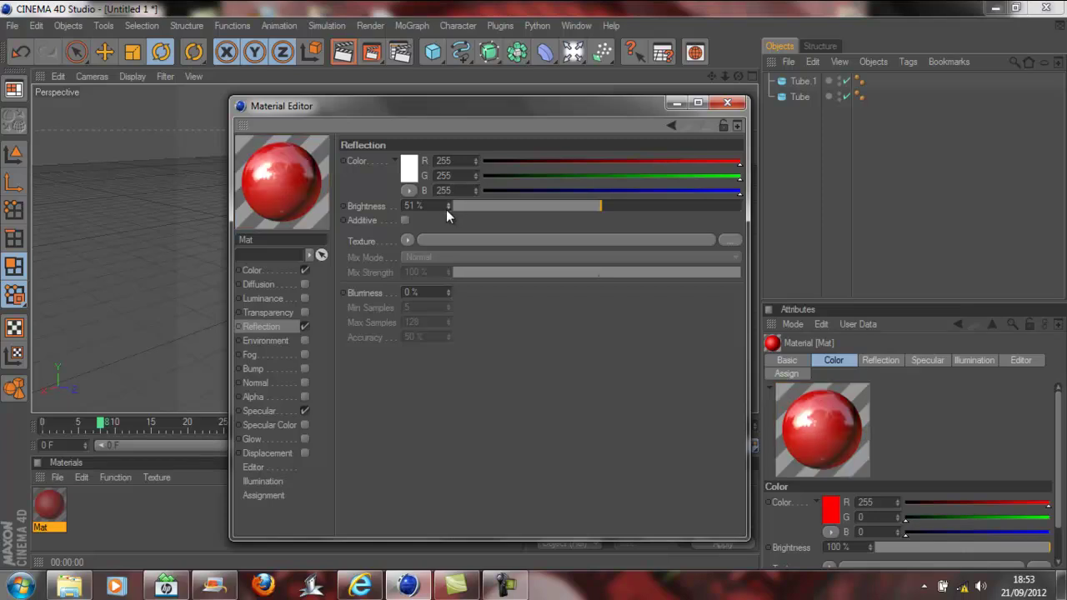
drag(447, 209, 448, 210)
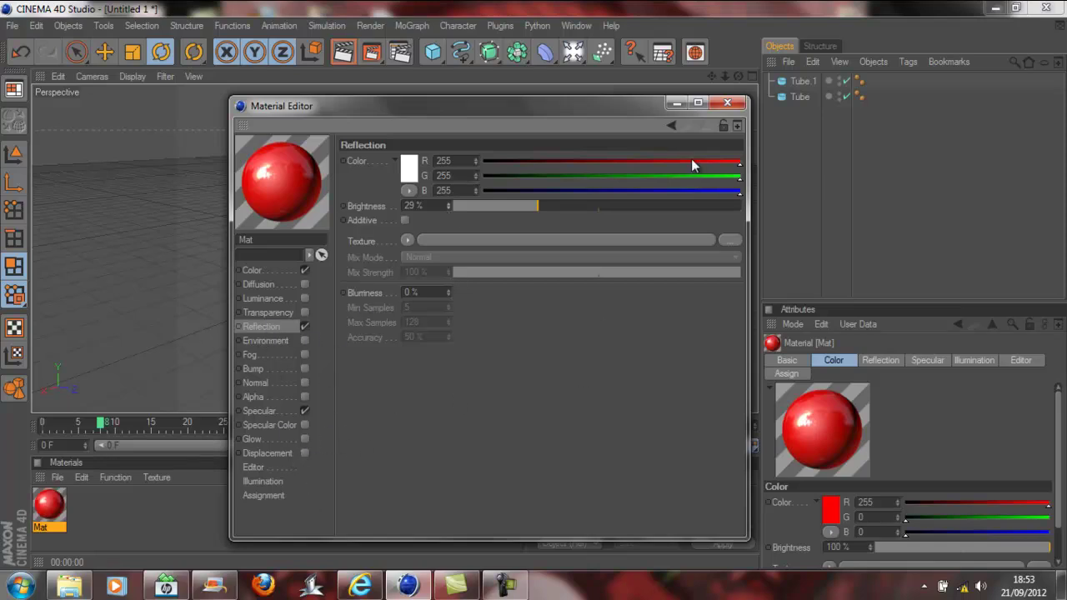
click(727, 101)
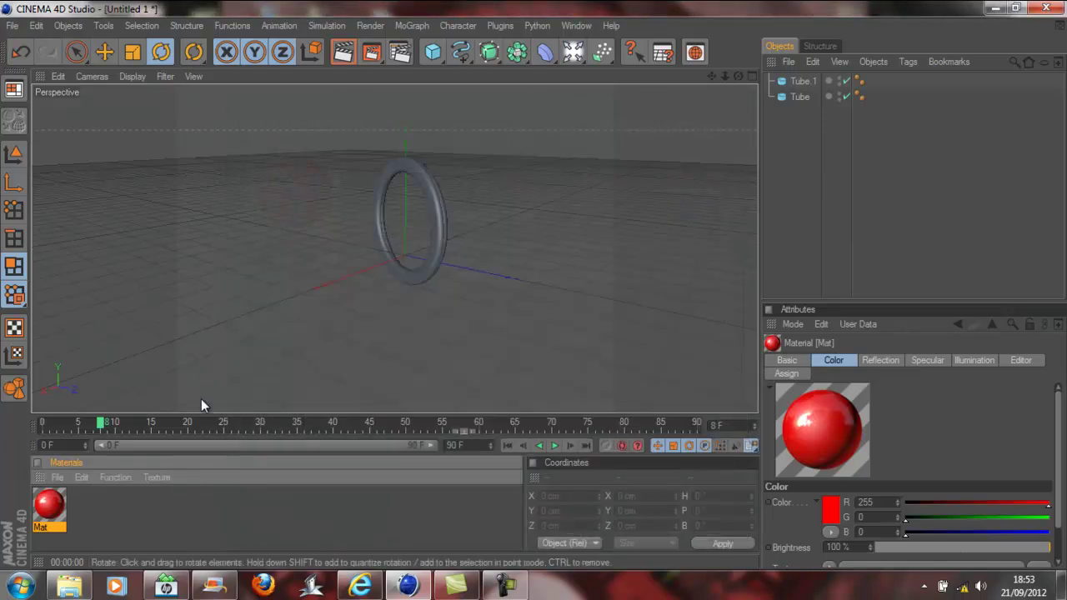
- Drag the Mat material onto Tube.1 and Tube so both rings turn red
drag(51, 500, 816, 81)
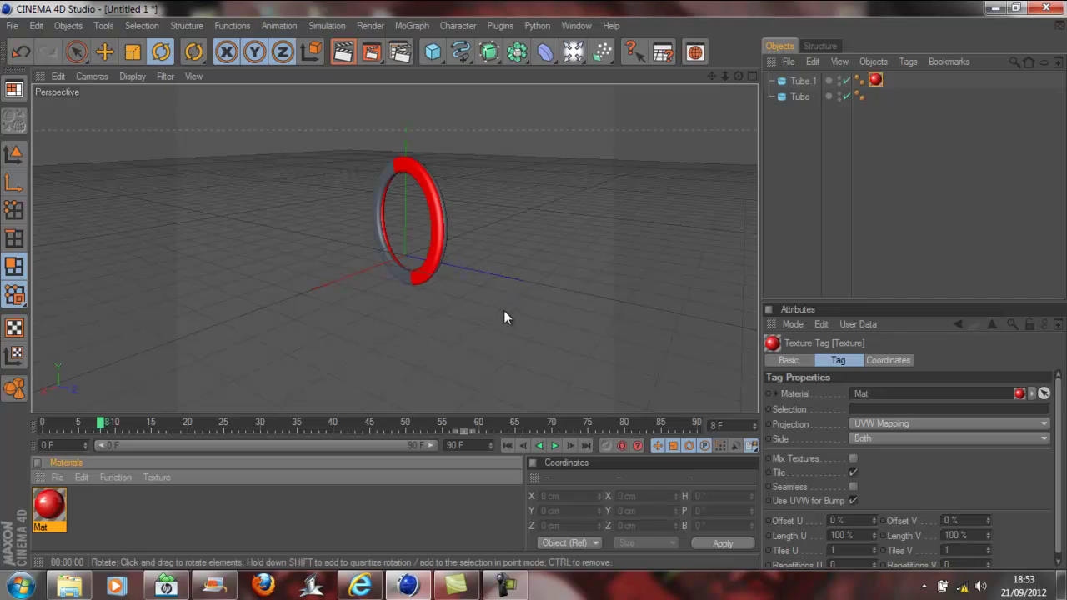
mouse_move(63, 527)
mouse_down()
mouse_move(818, 106)
mouse_move(806, 94)
mouse_up()
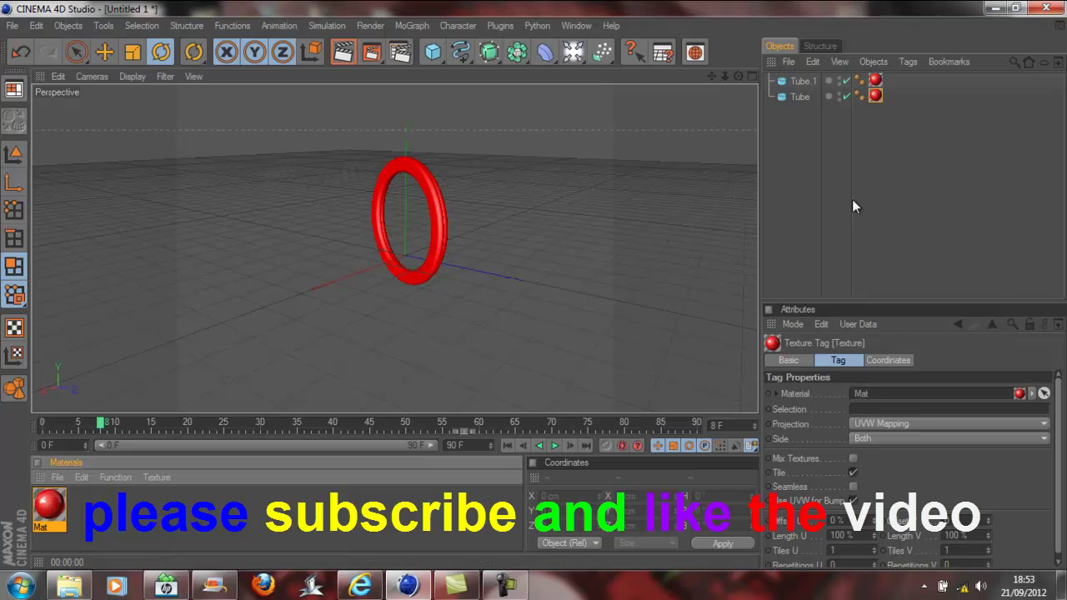
click(950, 188)
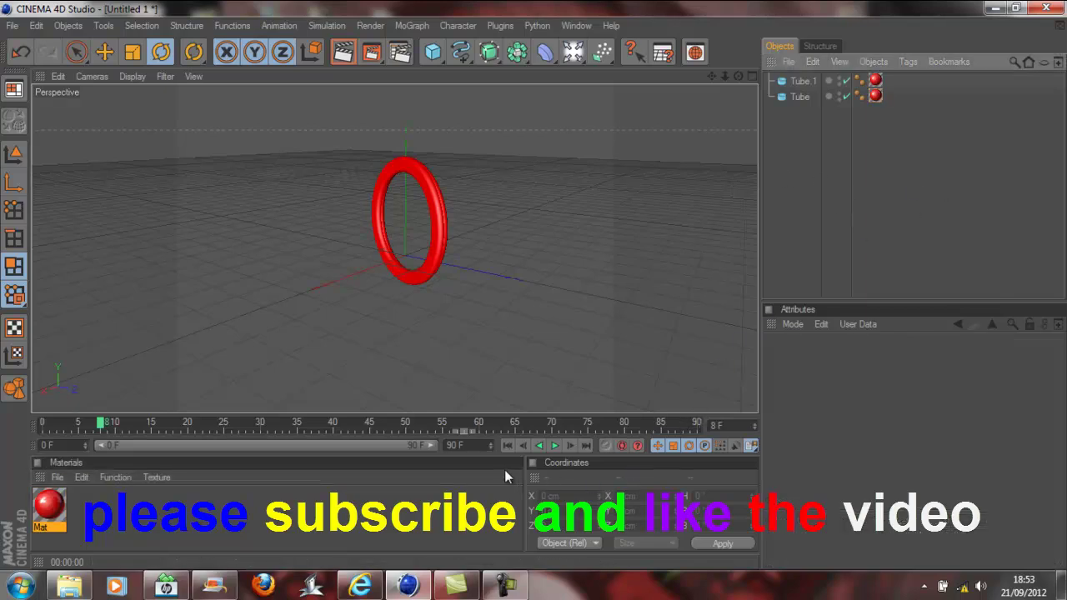
- Play the red-ring animation from frame 0, replay it, then stop playback
click(508, 446)
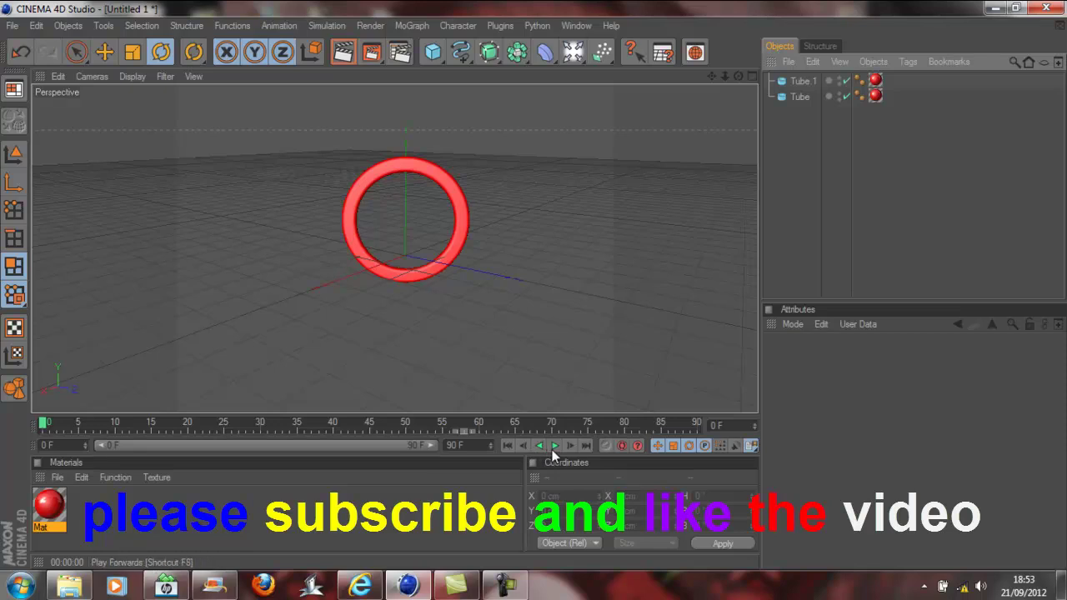
click(551, 448)
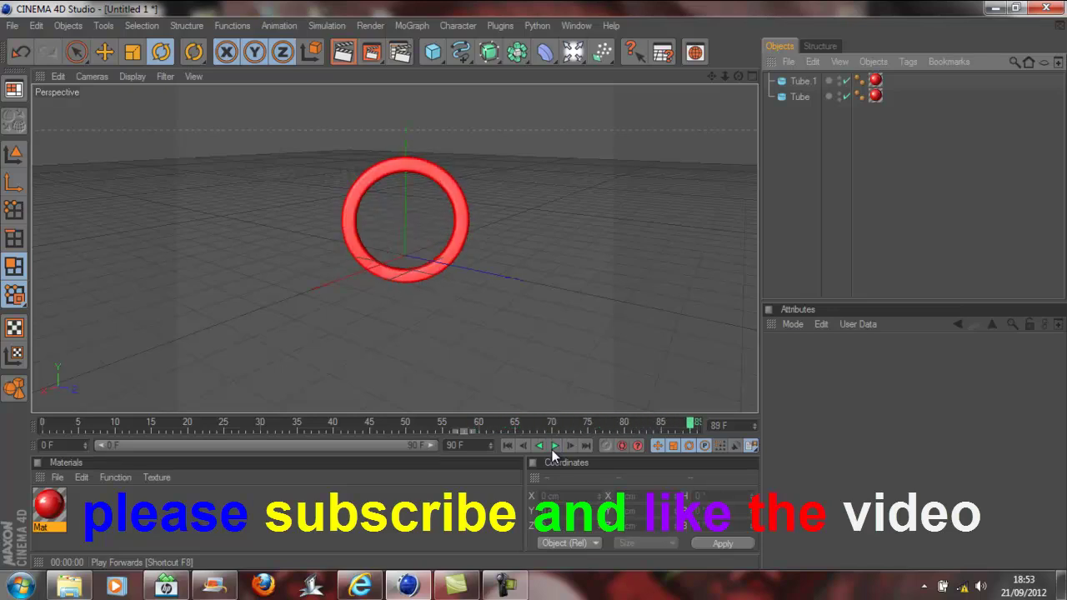
click(551, 447)
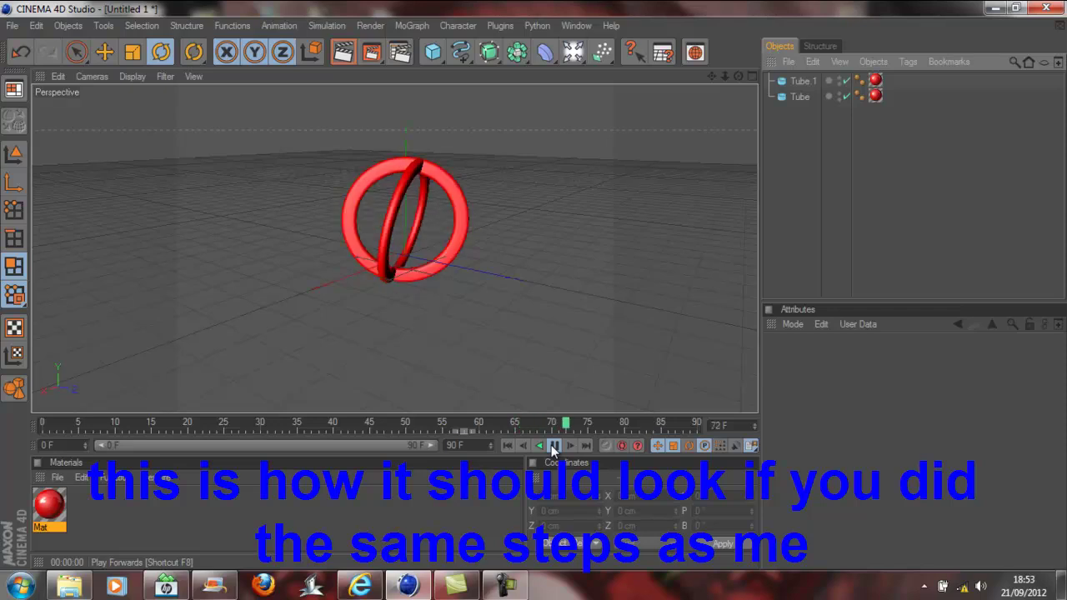
click(552, 446)
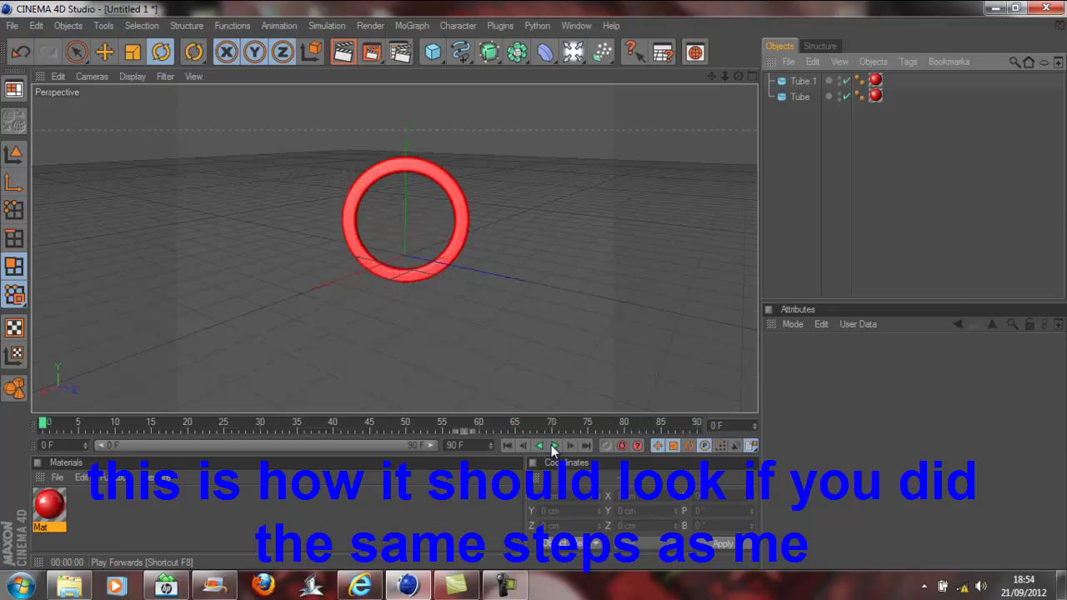